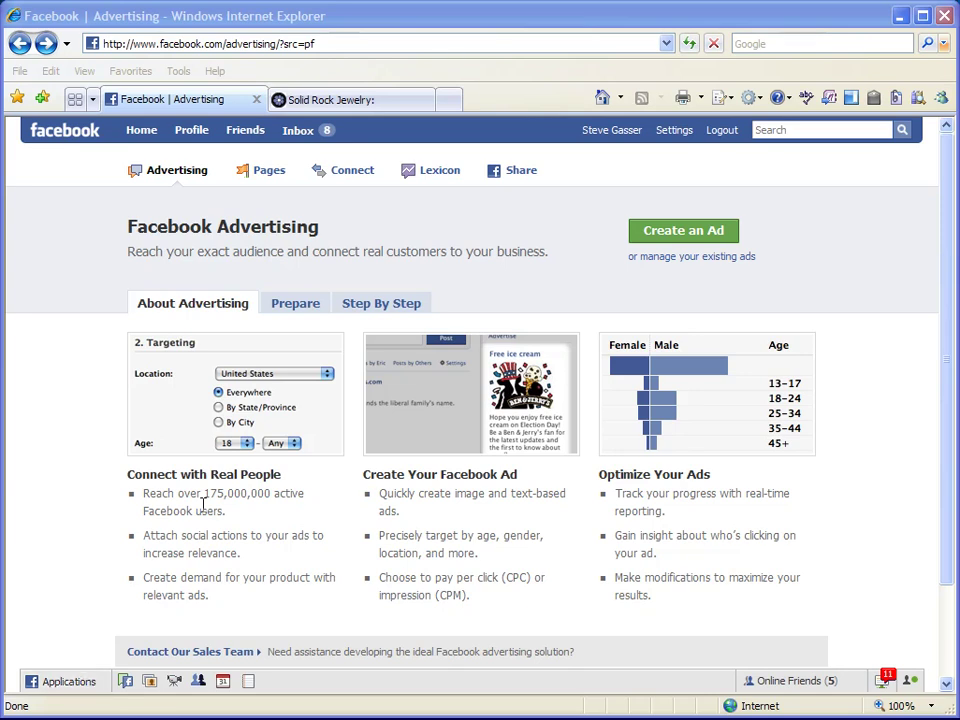
Step: Start a new ad from the Facebook Advertising page to reach the empty Design Your Ad form
{"action": "left_click", "coordinate": [668, 240]}
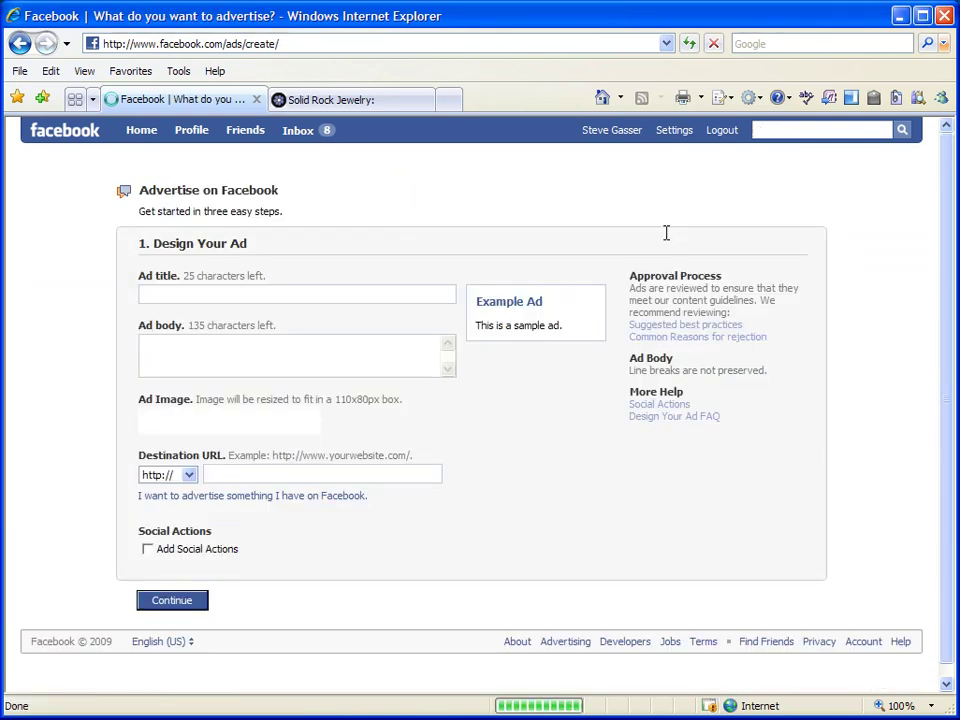
Step: Enter ad title 'Solid Rock Jewelry' and body text 'looking for the perfect engagement ring?'
{"action": "left_click", "coordinate": [224, 295]}
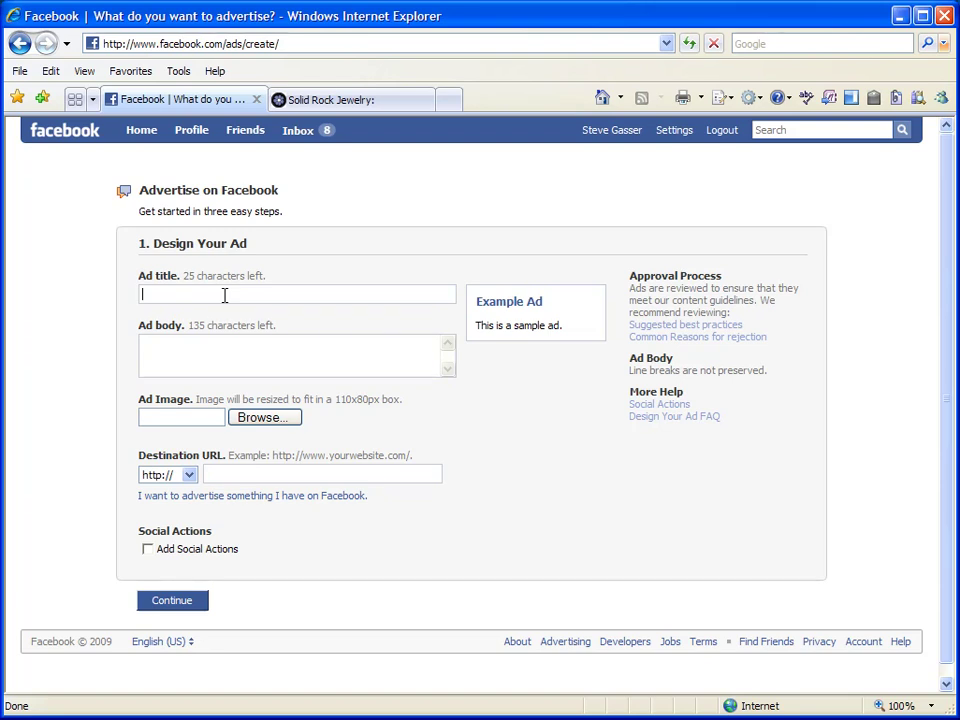
{"action": "type", "text": "Solid Roc"}
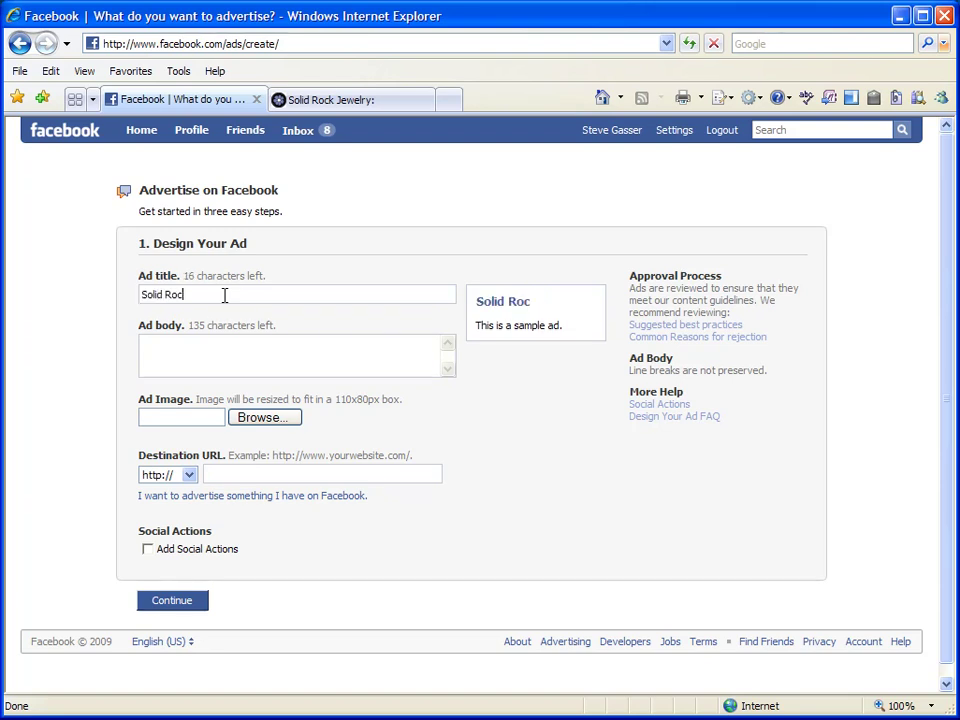
{"action": "type", "text": "k Jewelry"}
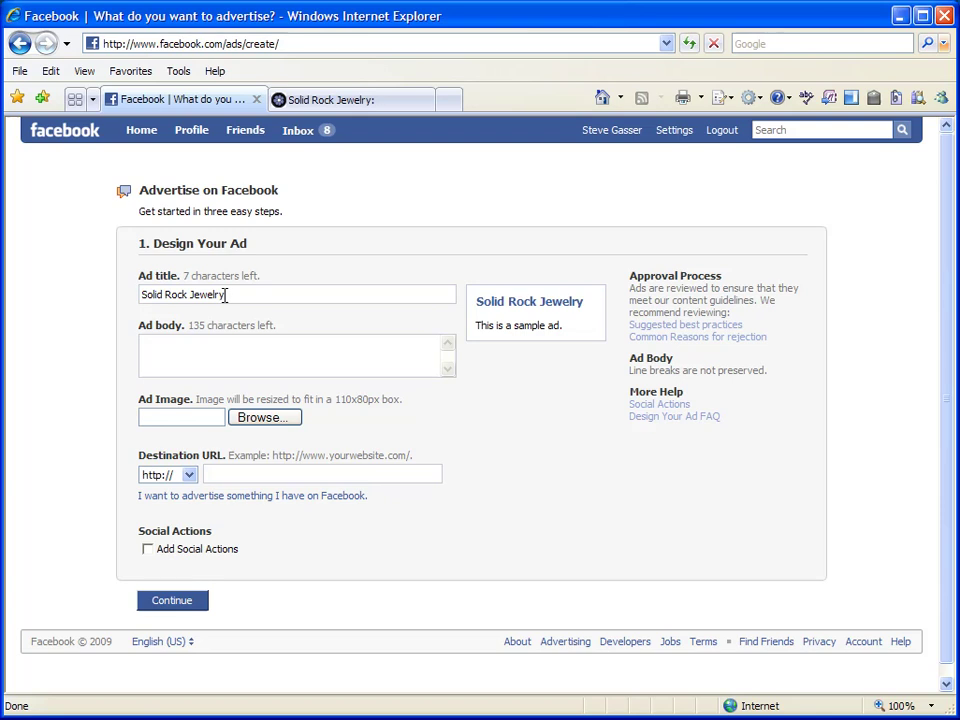
{"action": "key", "text": "Tab"}
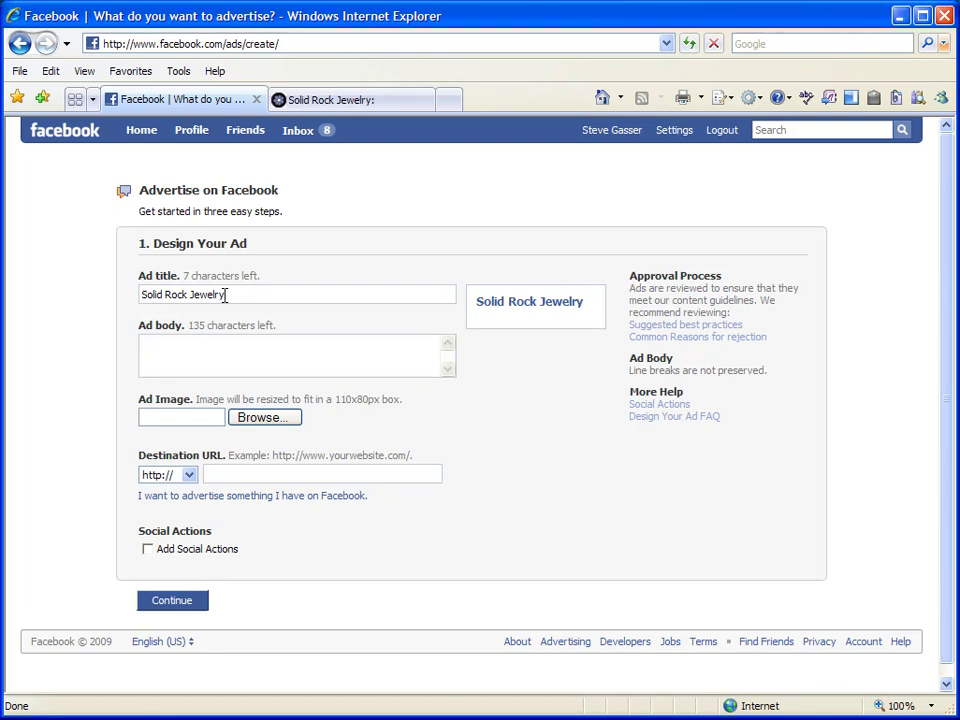
{"action": "type", "text": "Promotional Code"}
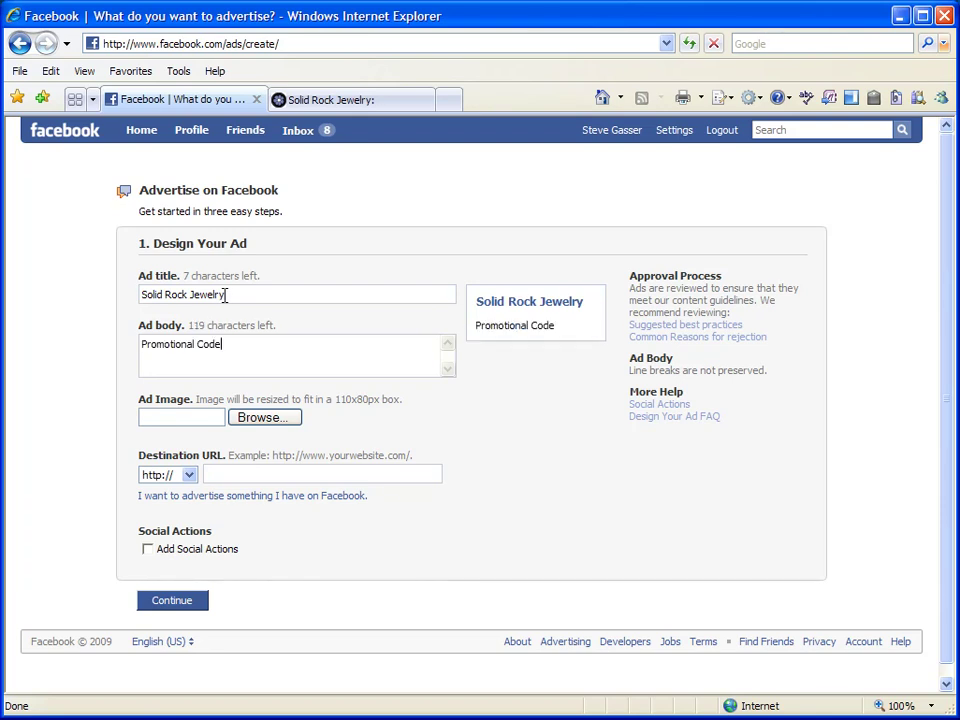
{"action": "key", "text": "BackSpace"}
{"action": "key", "text": "BackSpace"}
{"action": "key", "text": "BackSpace"}
{"action": "key", "text": "BackSpace"}
{"action": "key", "text": "BackSpace"}
{"action": "key", "text": "BackSpace"}
{"action": "key", "text": "BackSpace"}
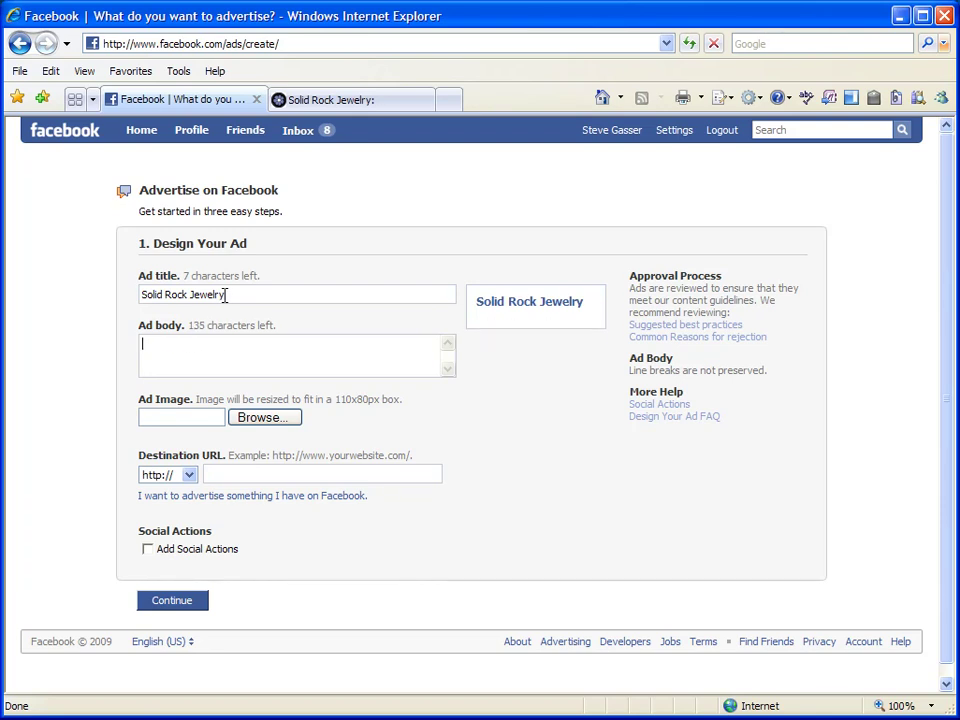
{"action": "type", "text": "Th"}
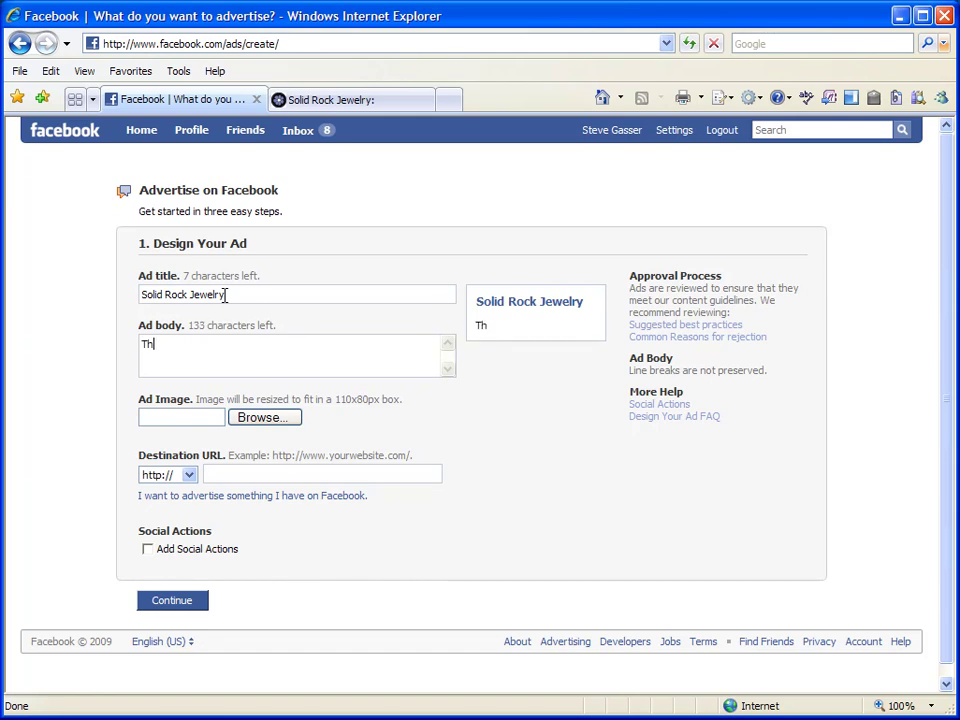
{"action": "key", "text": "BackSpace"}
{"action": "key", "text": "BackSpace"}
{"action": "type", "text": "looking f"}
{"action": "type", "text": "or a"}
{"action": "key", "text": "BackSpace"}
{"action": "type", "text": "the p"}
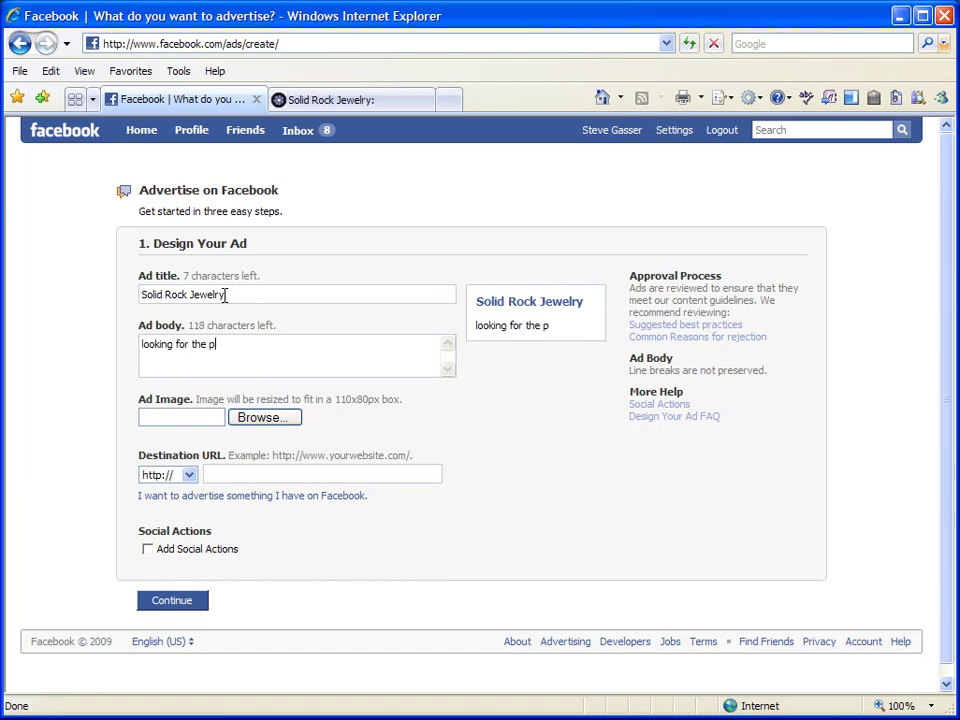
{"action": "type", "text": "erfect enga"}
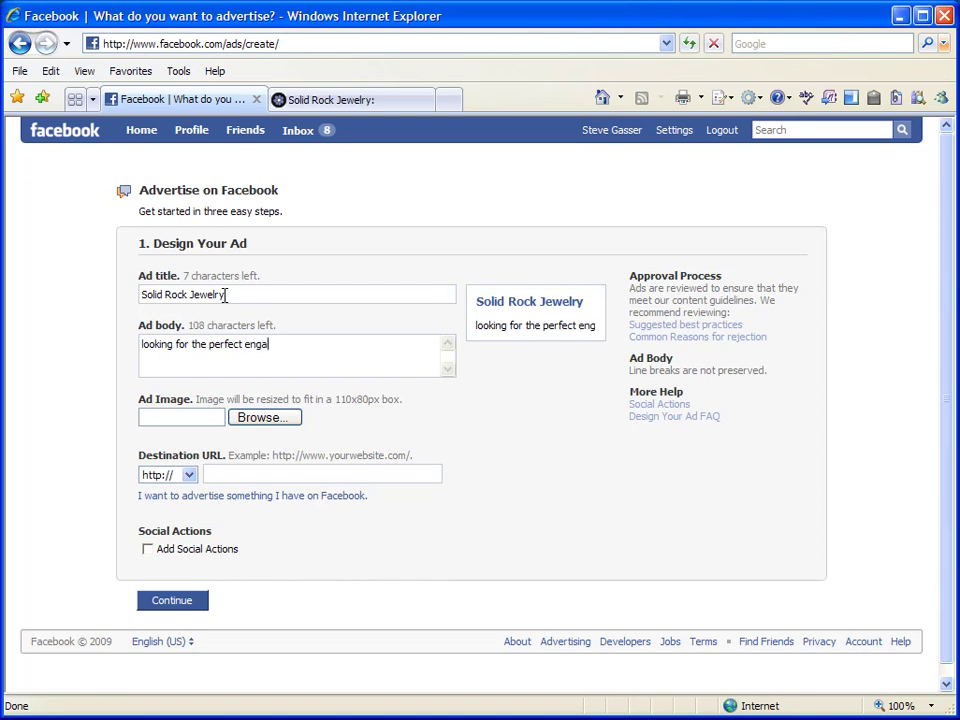
{"action": "type", "text": "gment"}
{"action": "key", "text": "BackSpace"}
{"action": "key", "text": "BackSpace"}
{"action": "key", "text": "BackSpace"}
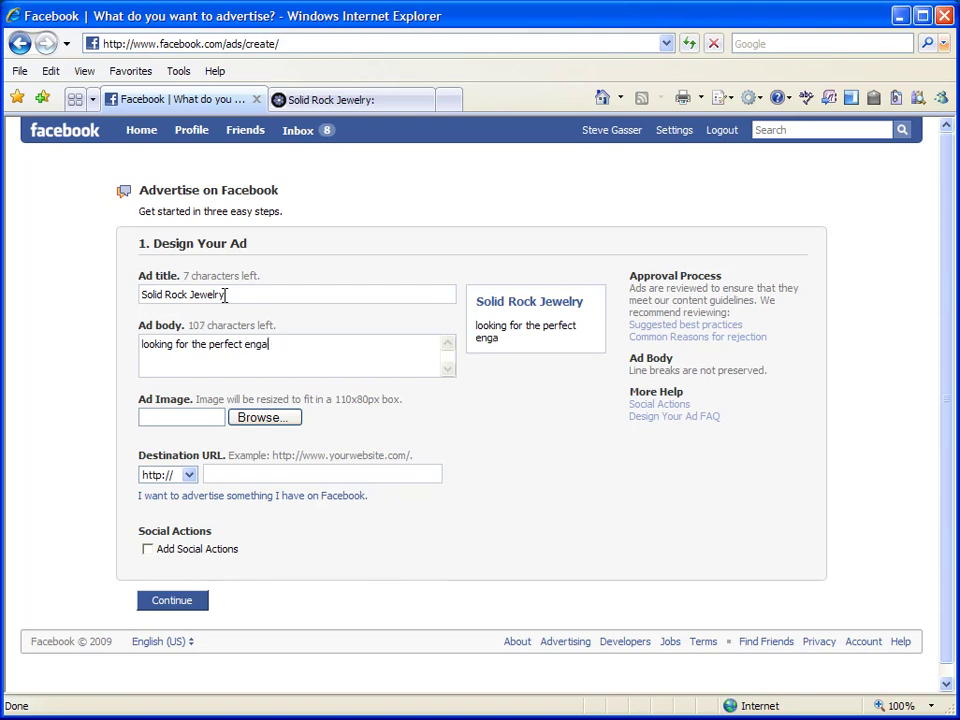
{"action": "type", "text": "ement ring?"}
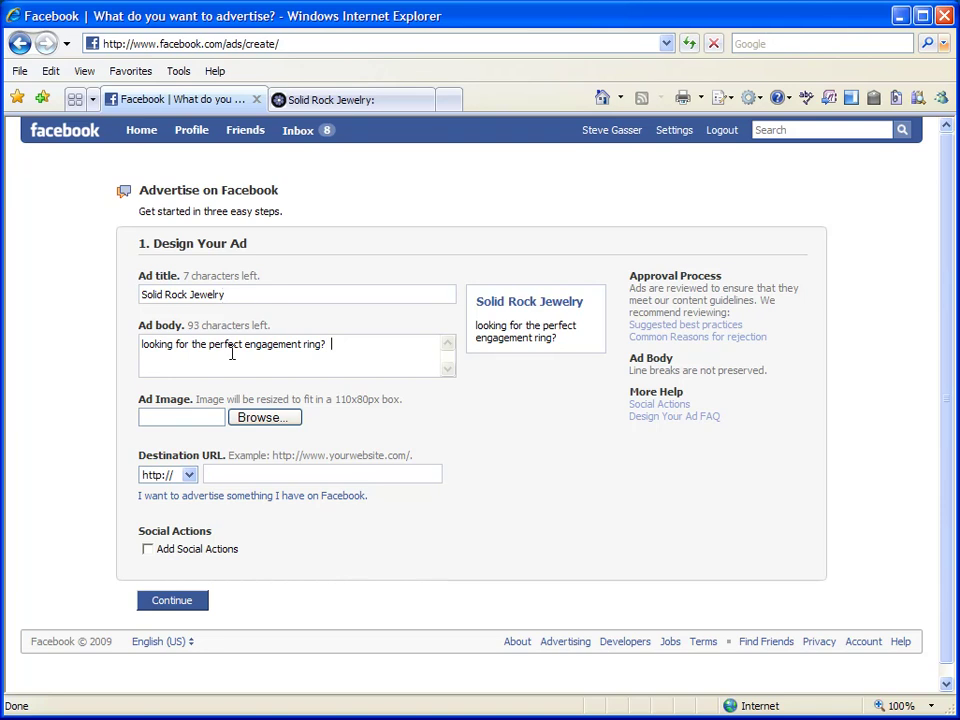
Step: Attach solidrockjewelry_logo_01.gif from My Pictures as the ad's image
{"action": "left_click", "coordinate": [250, 420]}
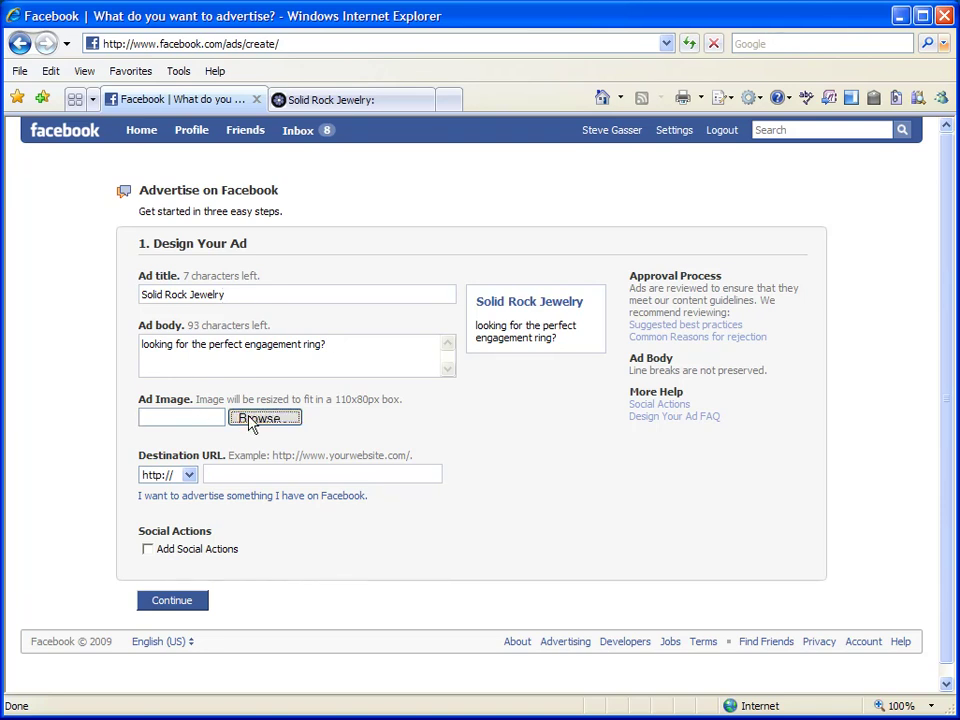
{"action": "left_click", "coordinate": [335, 400]}
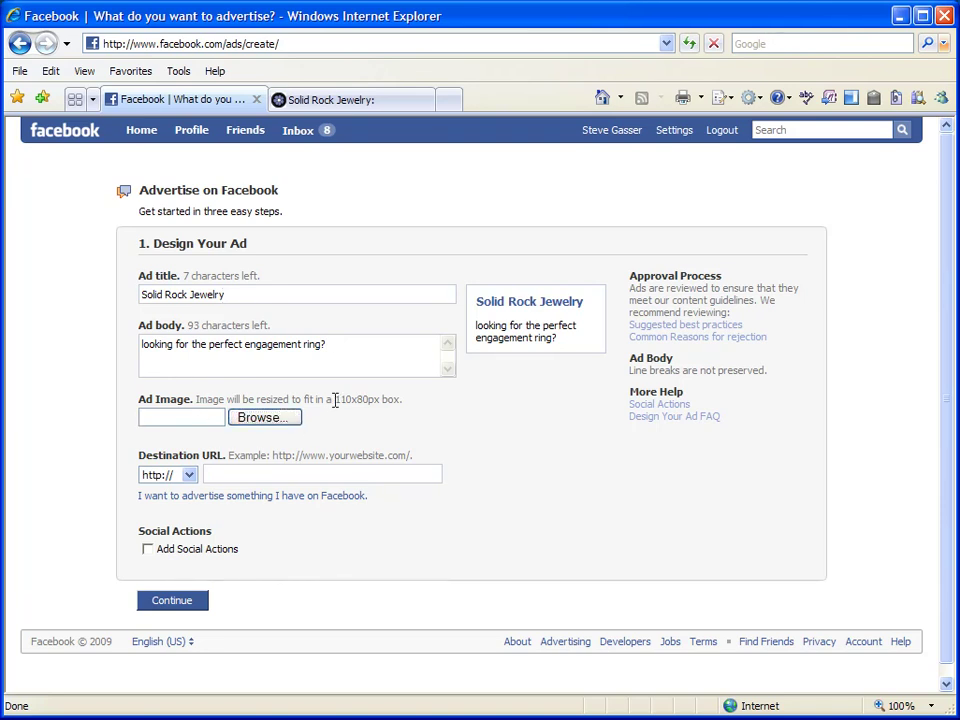
{"action": "left_click_drag", "start_coordinate": [335, 400], "coordinate": [400, 404]}
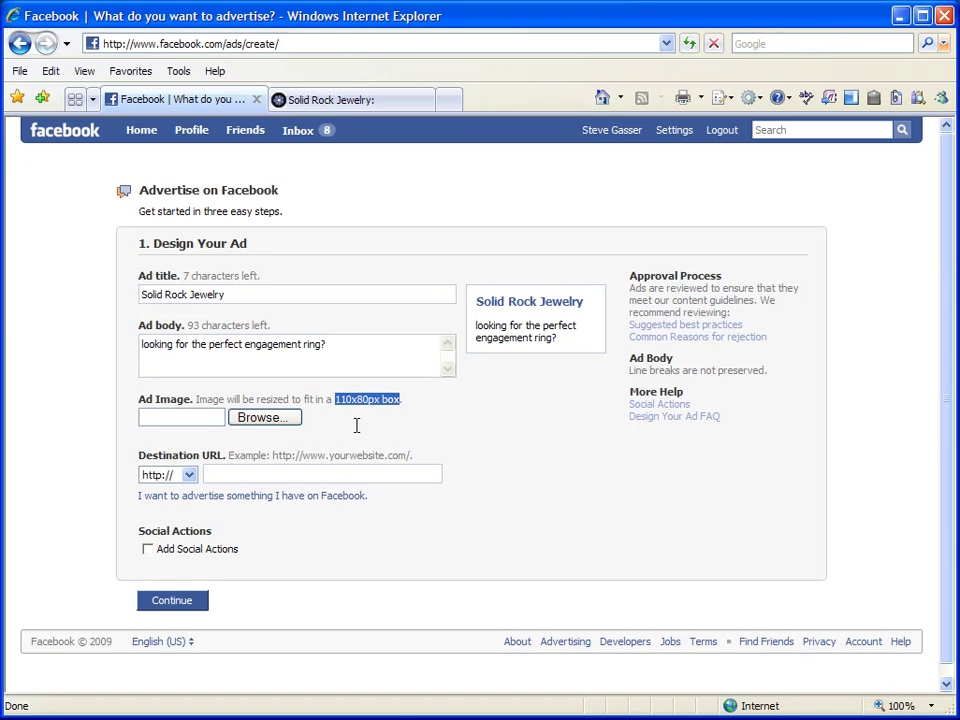
{"action": "left_click", "coordinate": [287, 421]}
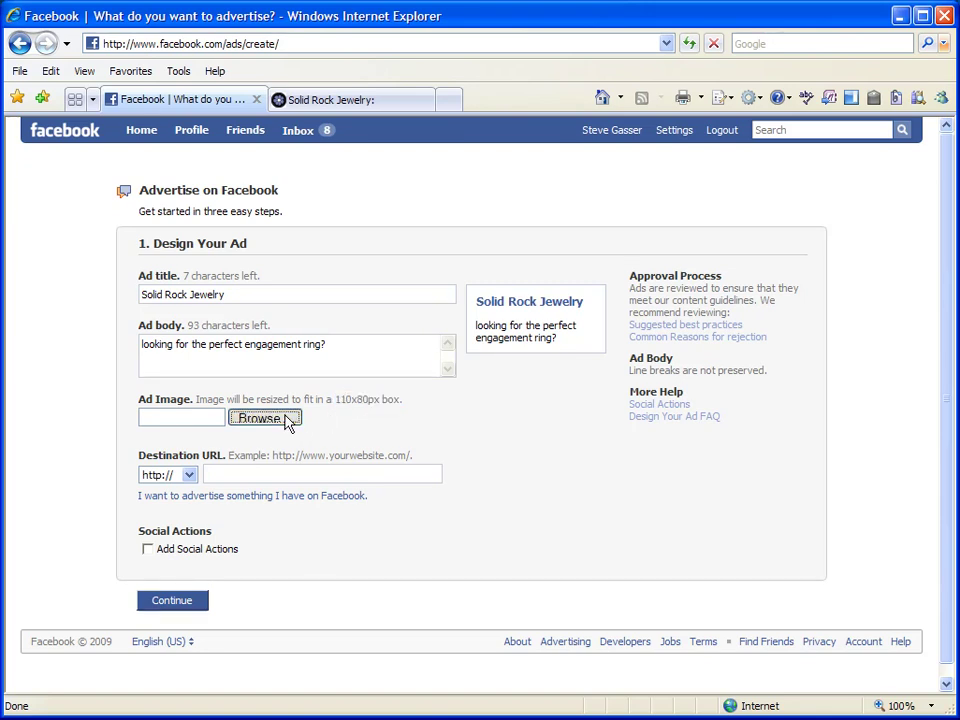
{"action": "left_click", "coordinate": [512, 143]}
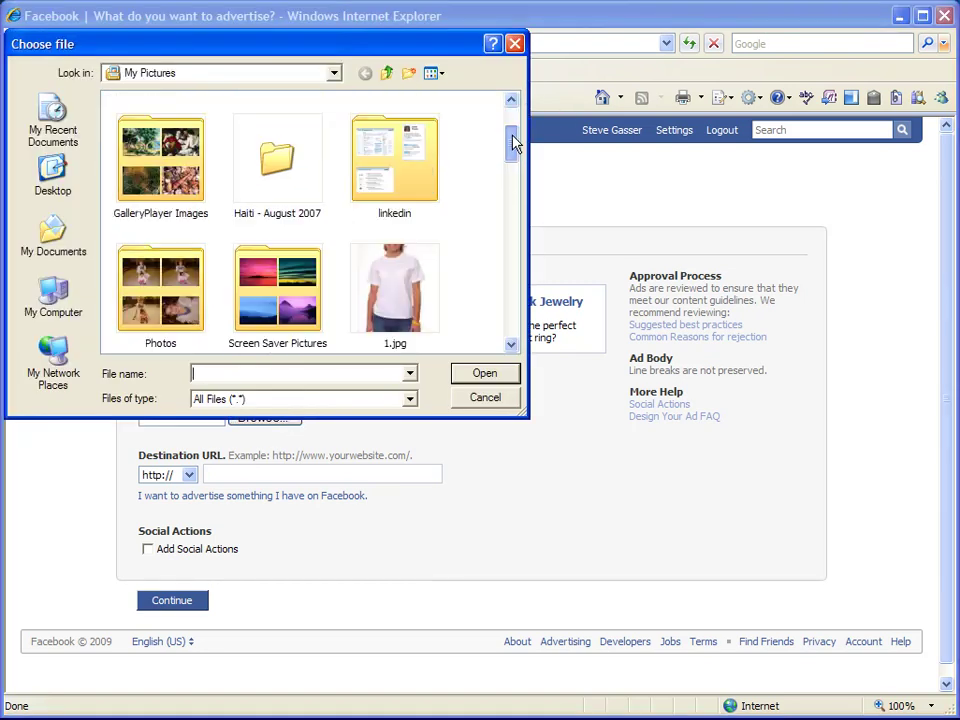
{"action": "left_click_drag", "start_coordinate": [512, 143], "coordinate": [511, 258]}
{"action": "left_click", "coordinate": [445, 290]}
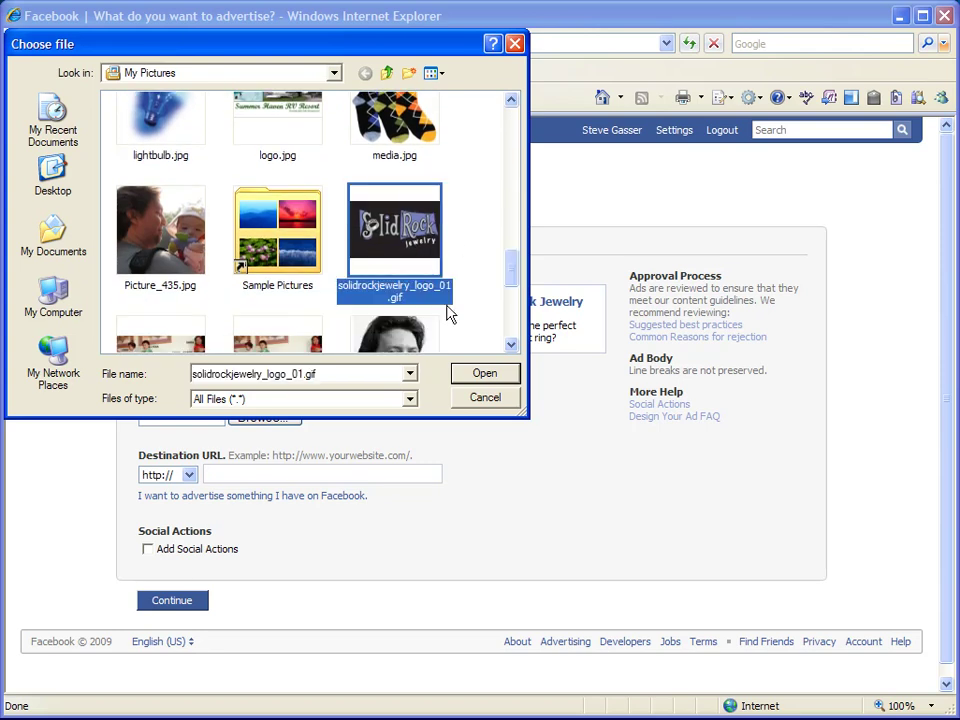
{"action": "left_click", "coordinate": [484, 376]}
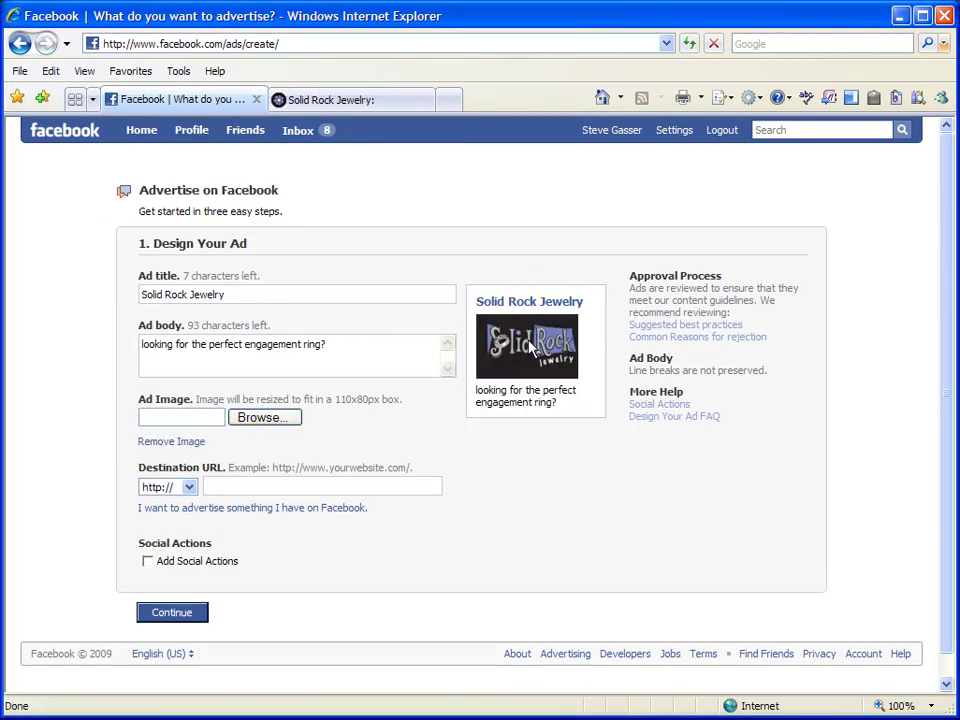
{"action": "left_click", "coordinate": [266, 488]}
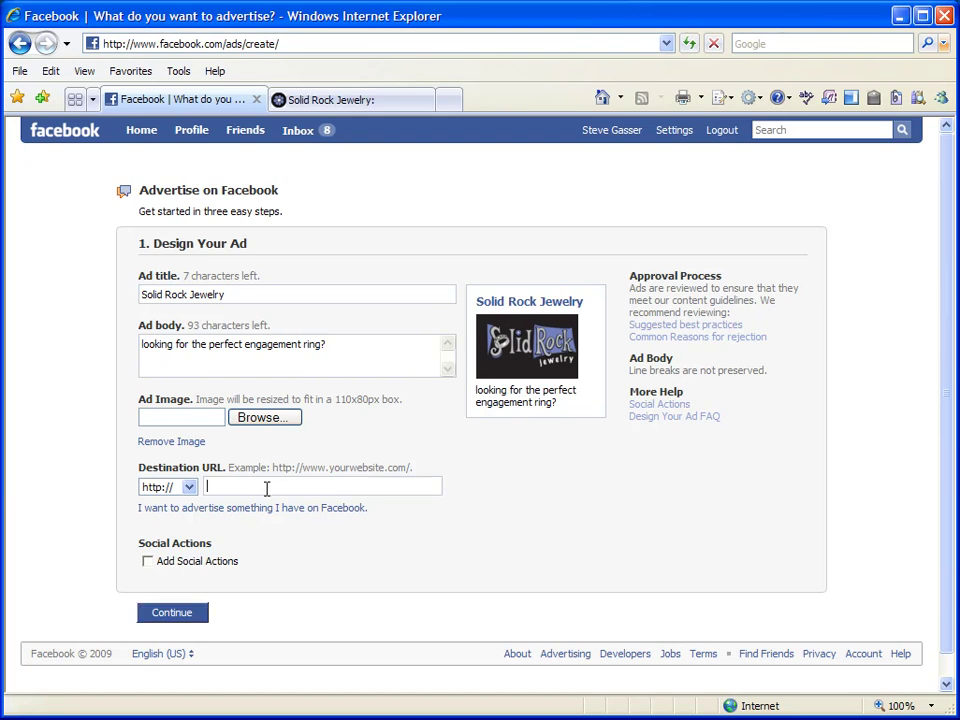
{"action": "type", "text": "www.sol"}
{"action": "type", "text": "idrockje"}
{"action": "type", "text": "welry.com"}
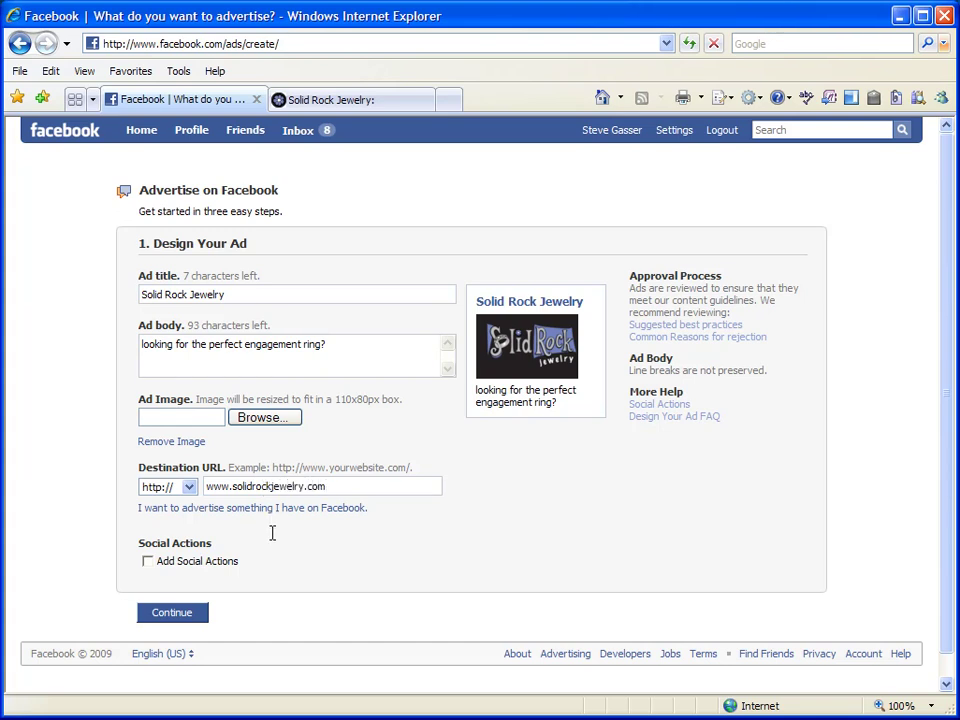
{"action": "scroll", "coordinate": [272, 533], "scroll_direction": "down", "scroll_amount": 1}
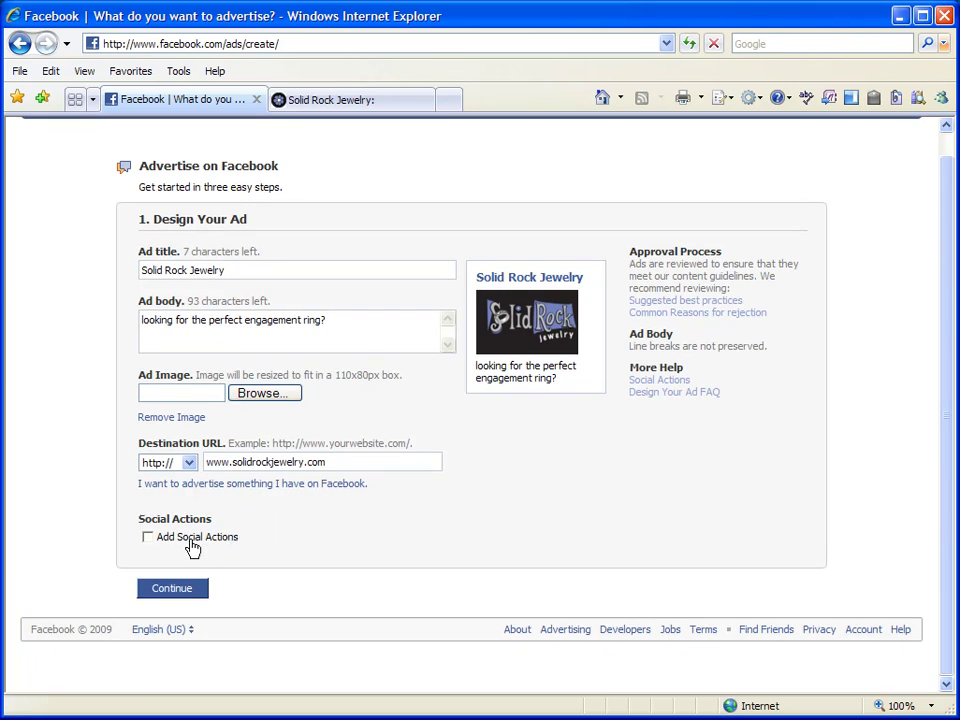
{"action": "left_click", "coordinate": [147, 537]}
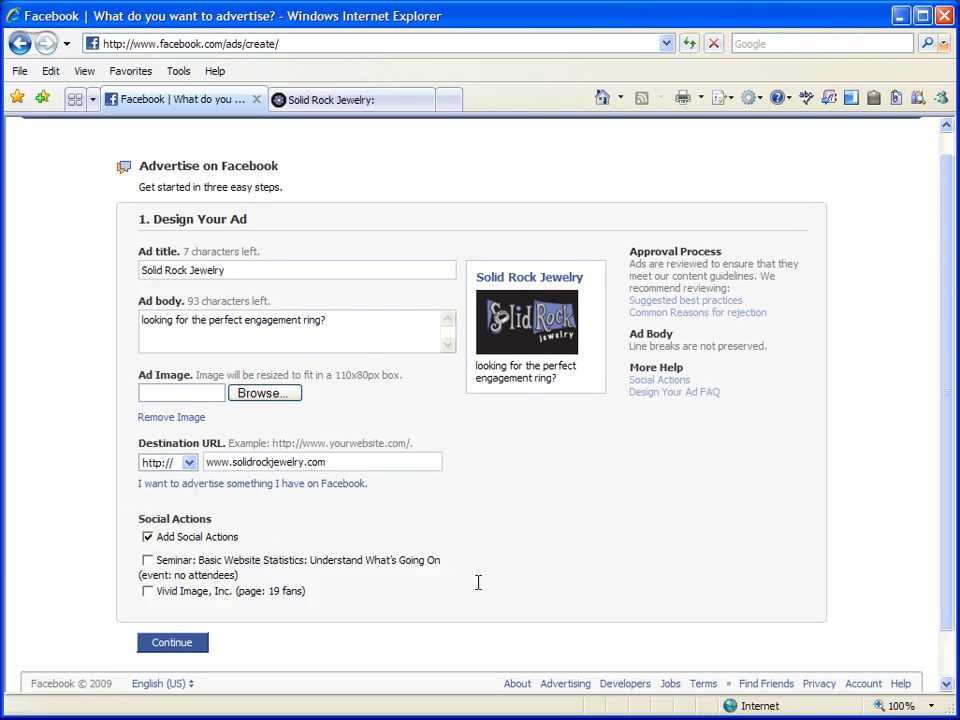
{"action": "scroll", "coordinate": [311, 606], "scroll_direction": "down", "scroll_amount": 2}
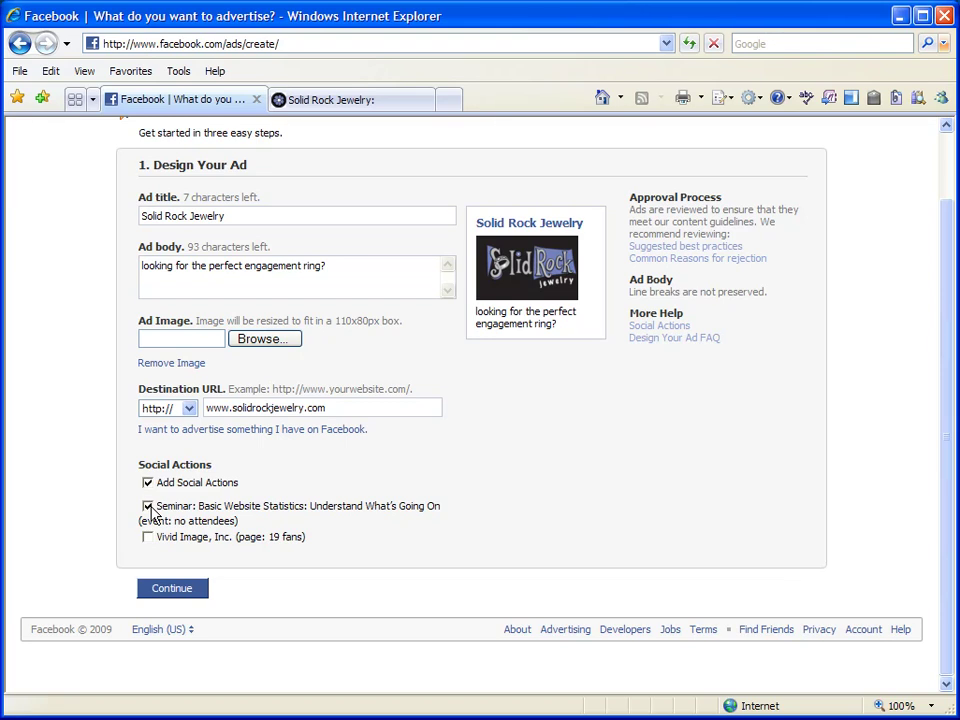
{"action": "left_click", "coordinate": [149, 507]}
{"action": "left_click", "coordinate": [148, 483]}
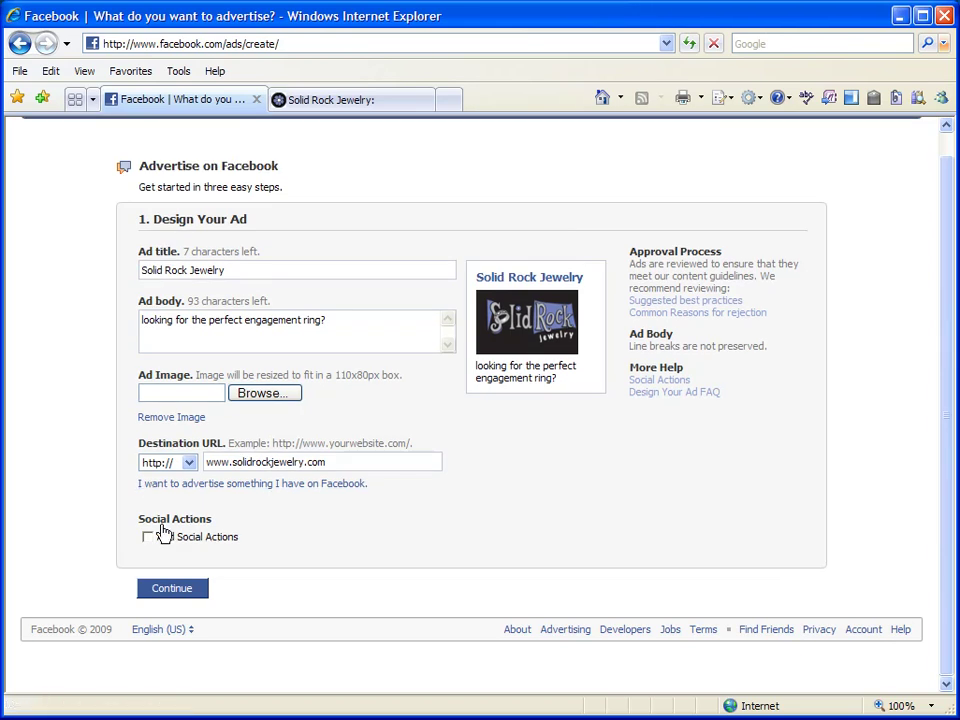
Step: Target the ad by state, choosing Minnesota as the location
{"action": "left_click", "coordinate": [172, 592]}
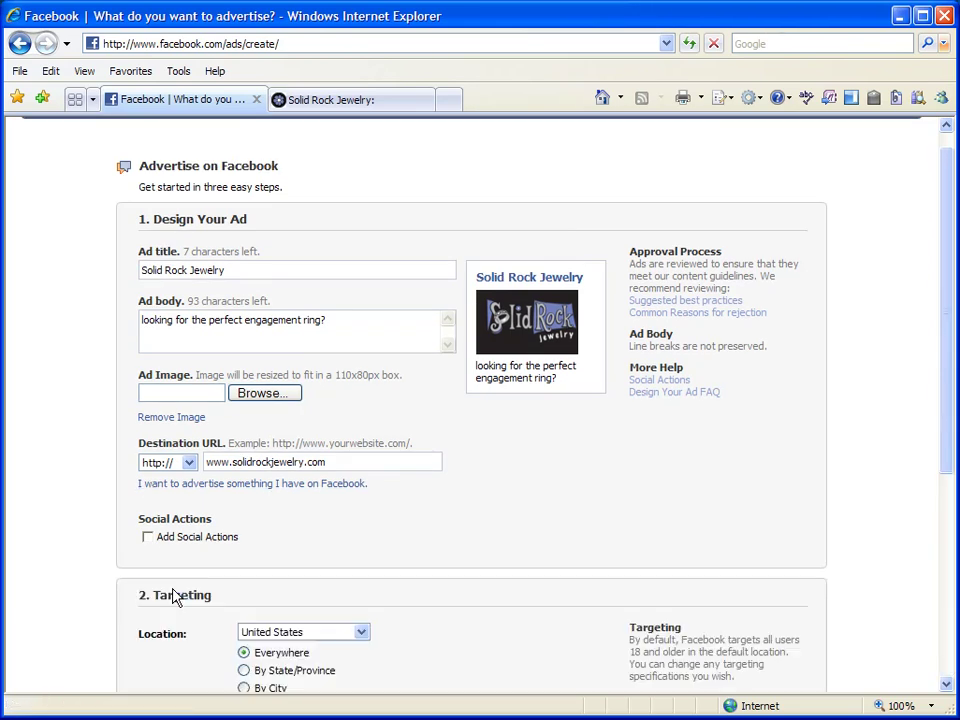
{"action": "scroll", "coordinate": [460, 484], "scroll_direction": "down", "scroll_amount": 2}
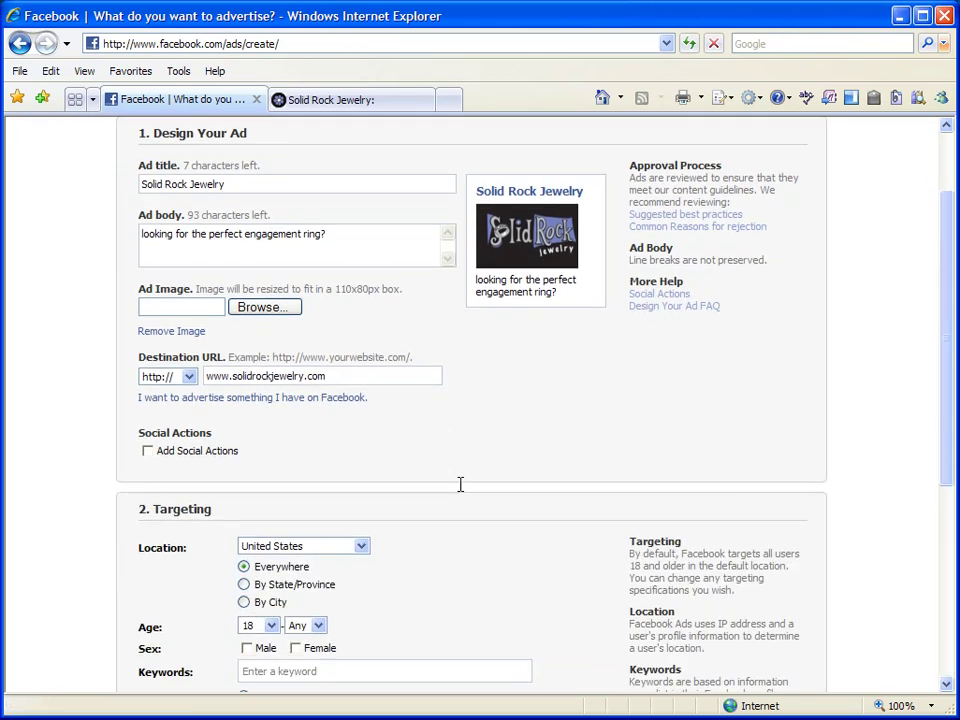
{"action": "scroll", "coordinate": [460, 484], "scroll_direction": "down", "scroll_amount": 5}
{"action": "scroll", "coordinate": [460, 484], "scroll_direction": "down", "scroll_amount": 2}
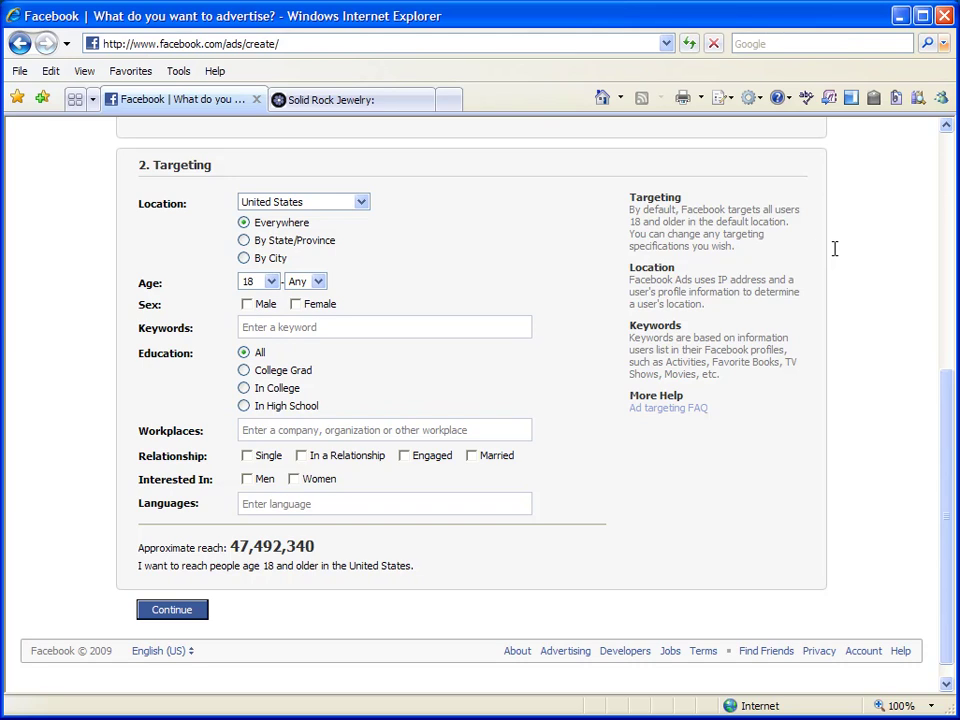
{"action": "left_click", "coordinate": [244, 240]}
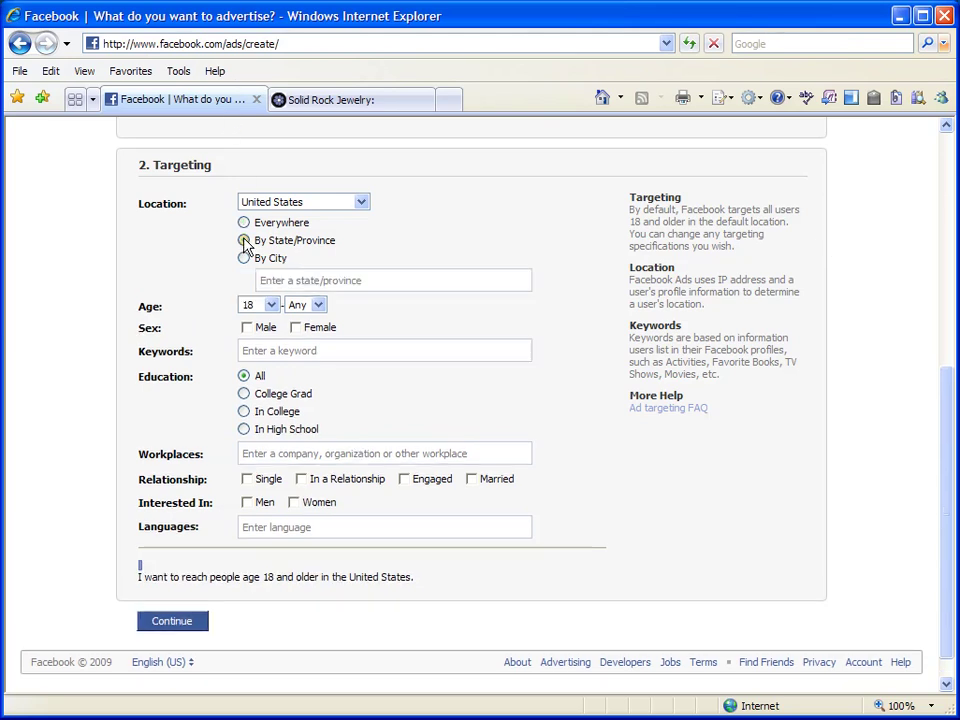
{"action": "left_click", "coordinate": [301, 280]}
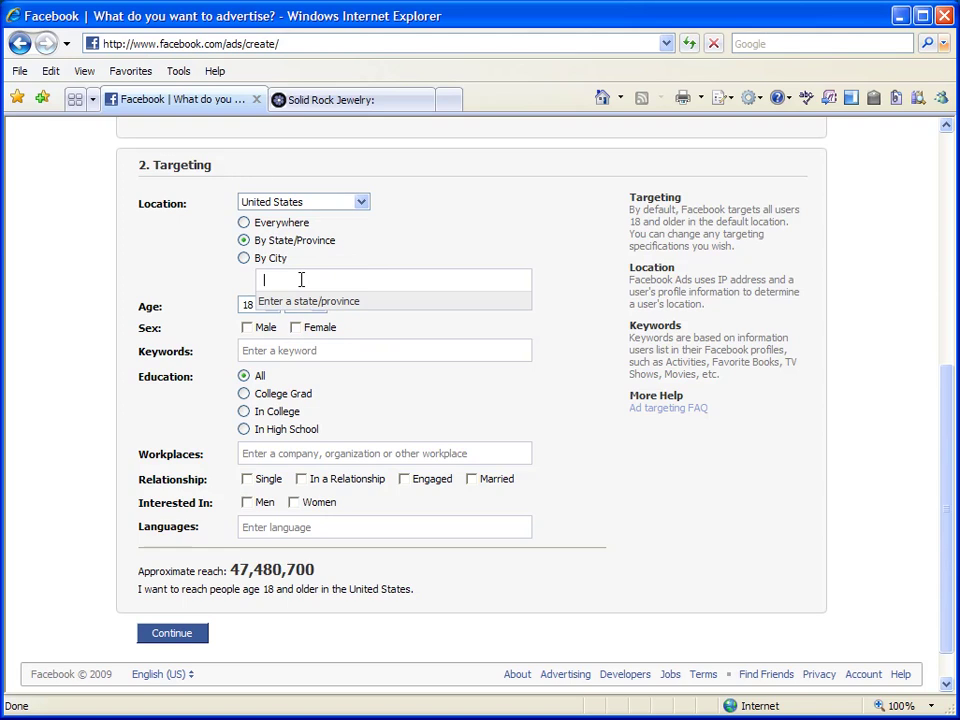
{"action": "type", "text": "Min"}
{"action": "key", "text": "BackSpace"}
{"action": "type", "text": "inn"}
{"action": "key", "text": "Return"}
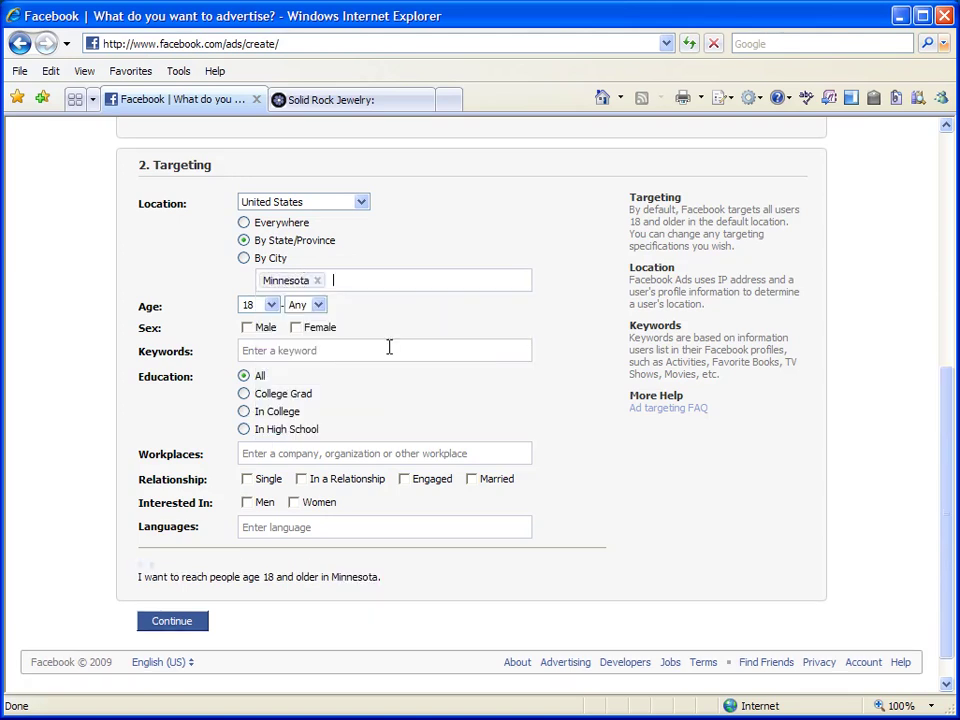
Step: Set the age range to 20–28 and restrict the audience to males
{"action": "left_click", "coordinate": [270, 305]}
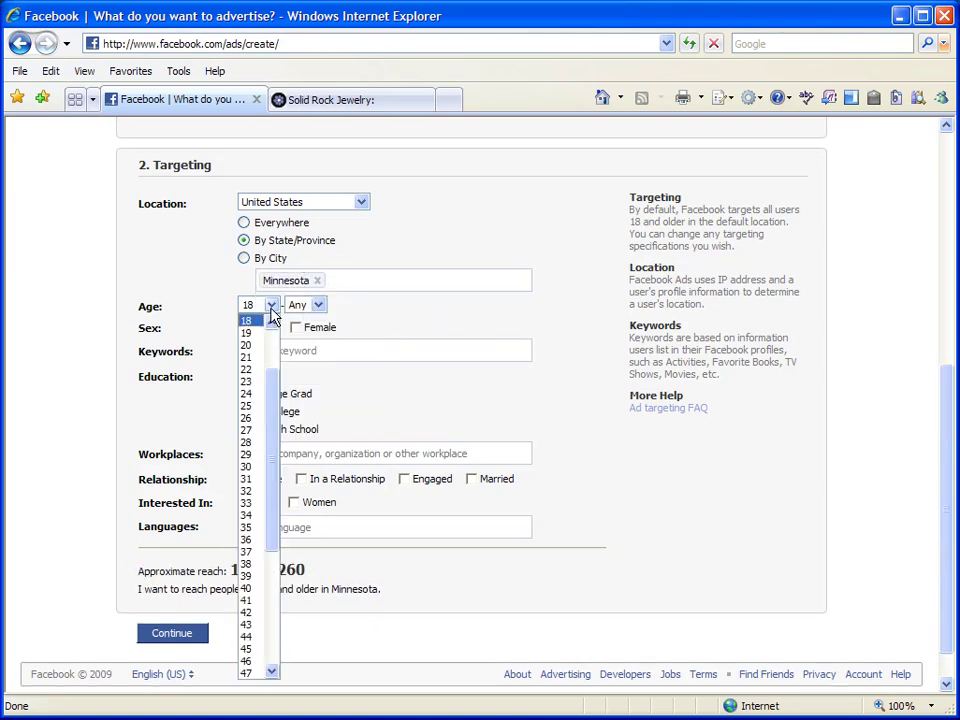
{"action": "left_click", "coordinate": [258, 345]}
{"action": "left_click", "coordinate": [310, 305]}
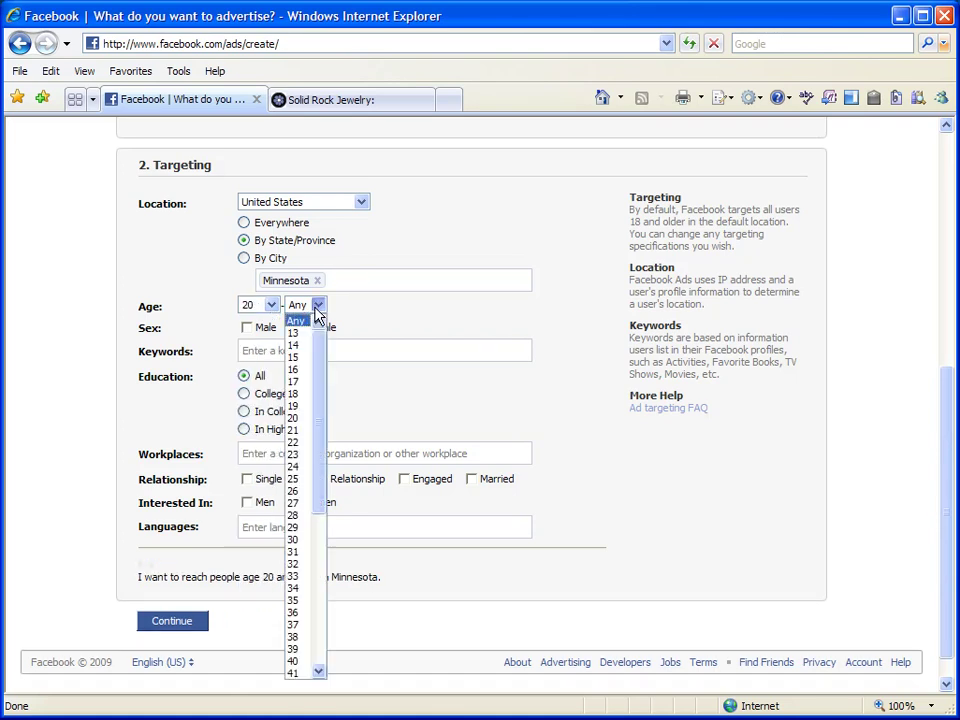
{"action": "left_click", "coordinate": [298, 515]}
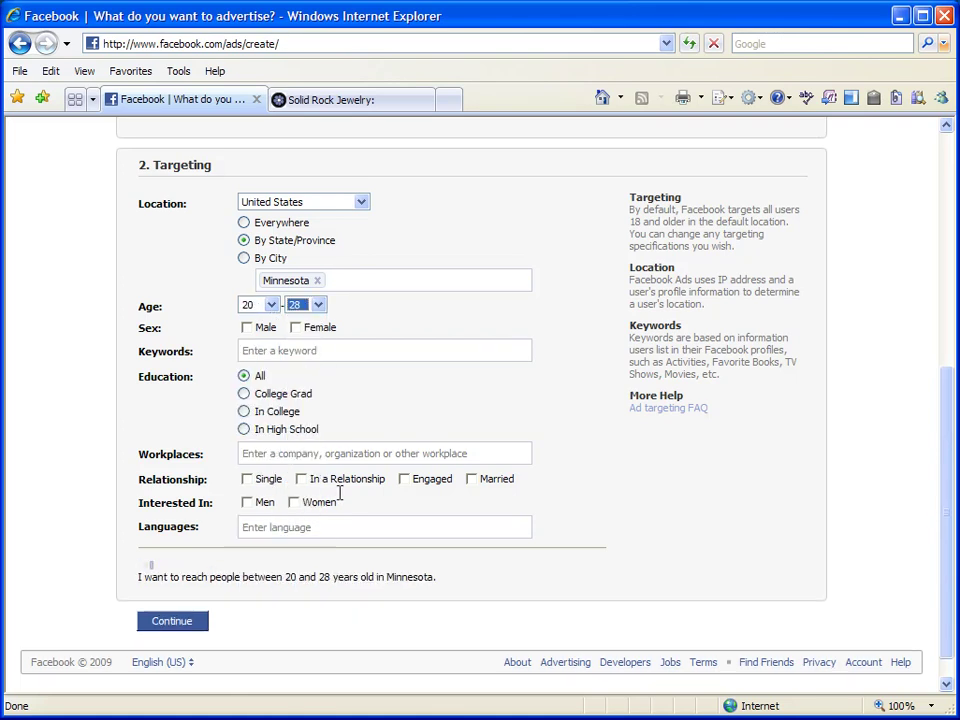
{"action": "left_click", "coordinate": [248, 328]}
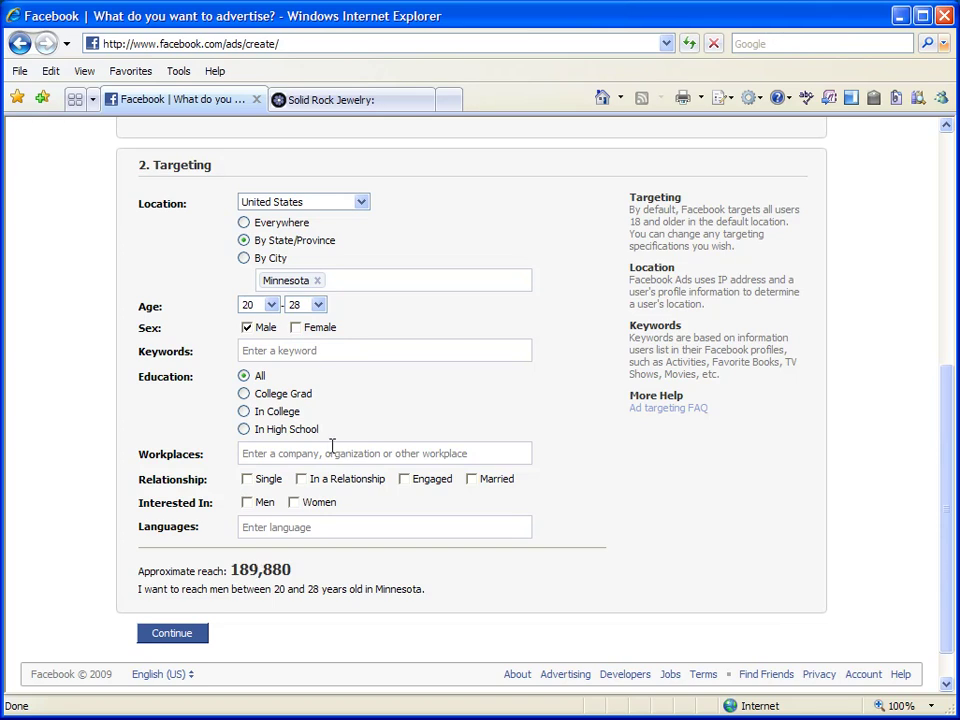
{"action": "left_click", "coordinate": [267, 352]}
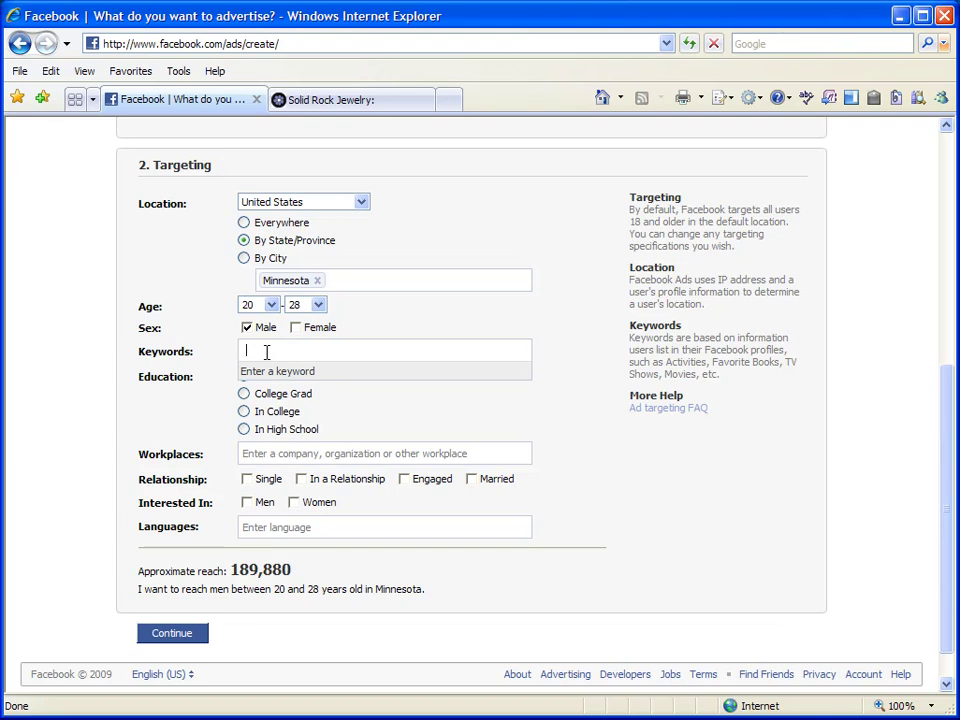
{"action": "type", "text": "en"}
{"action": "type", "text": "gagement"}
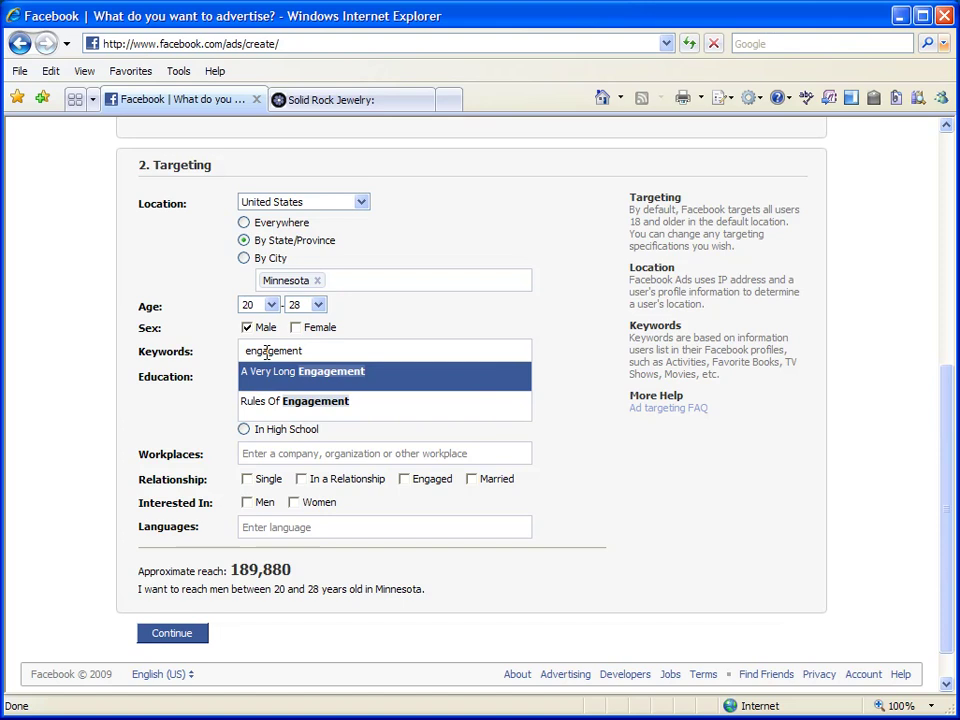
{"action": "key", "text": "Return"}
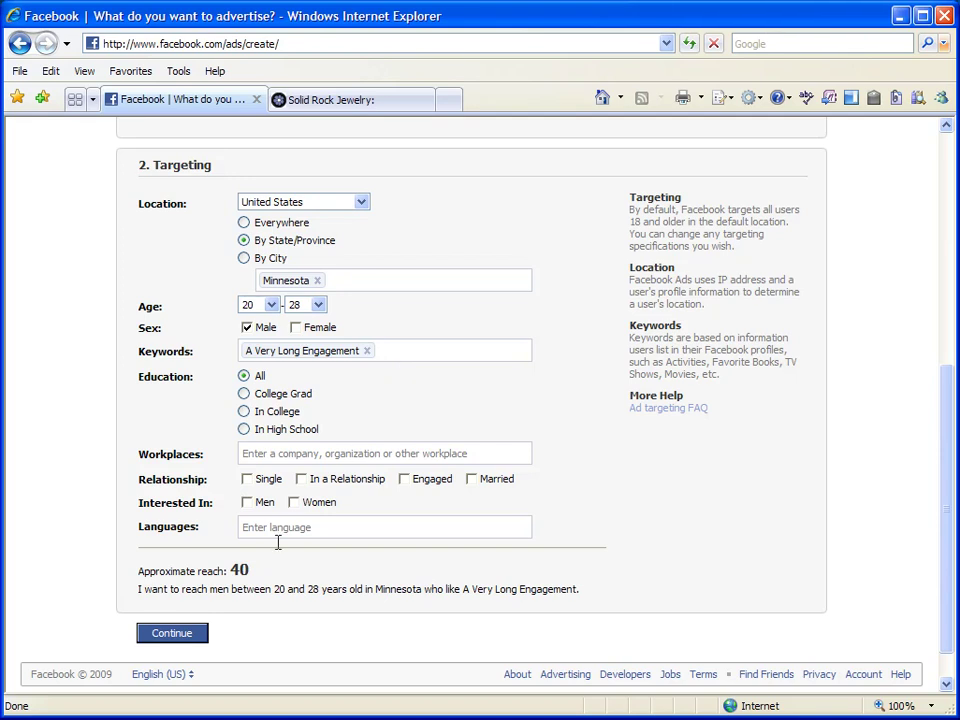
{"action": "left_click_drag", "start_coordinate": [252, 571], "coordinate": [137, 572]}
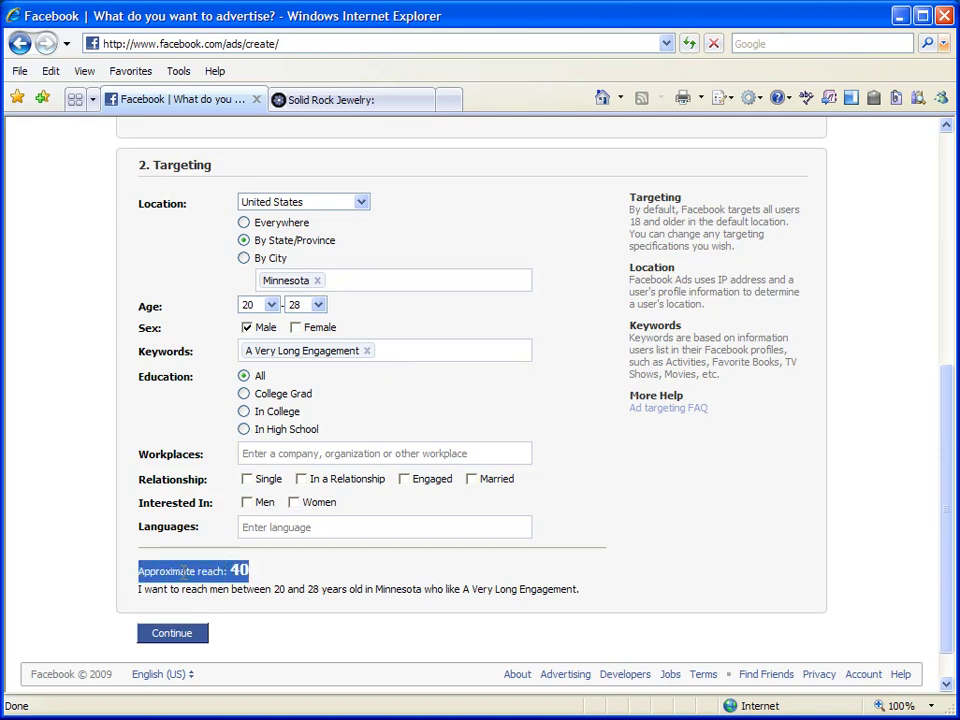
{"action": "left_click", "coordinate": [385, 350]}
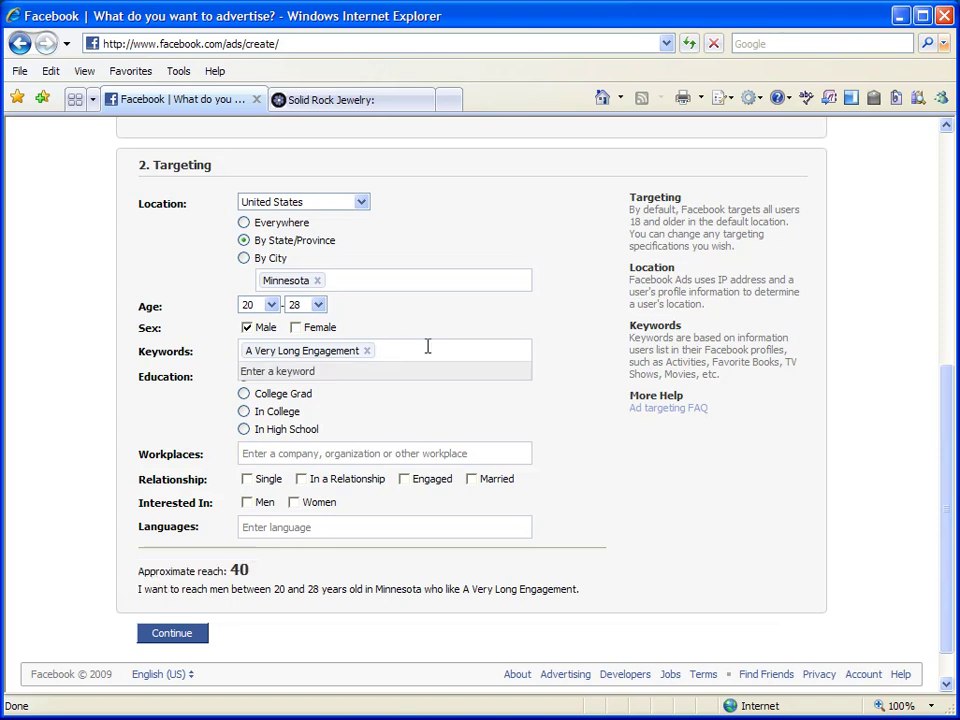
{"action": "key", "text": "BackSpace"}
{"action": "key", "text": "BackSpace"}
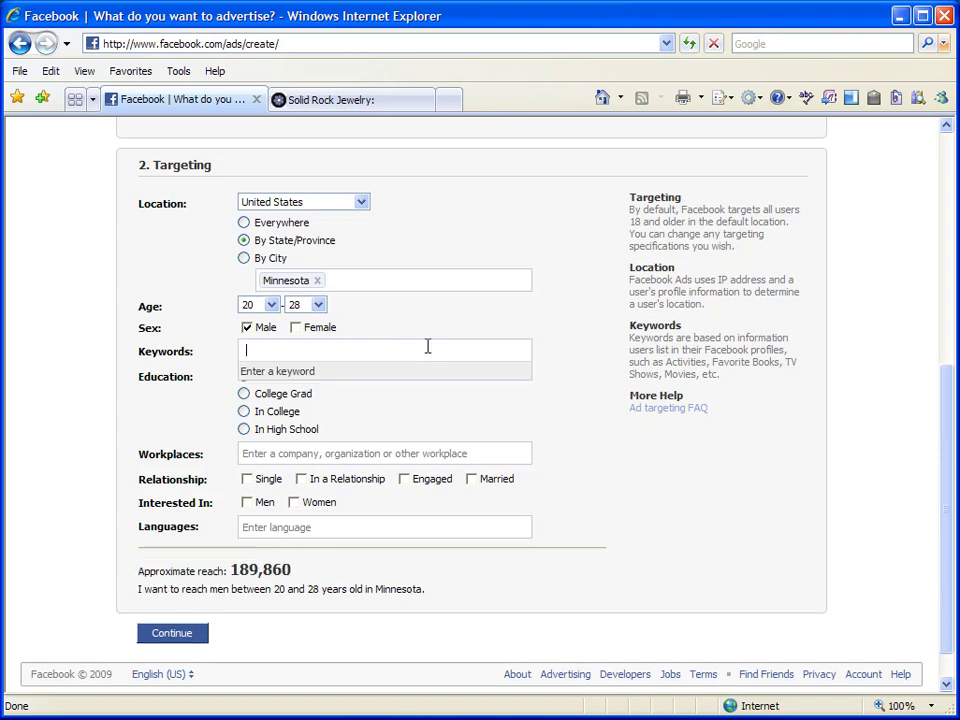
{"action": "left_click", "coordinate": [412, 405]}
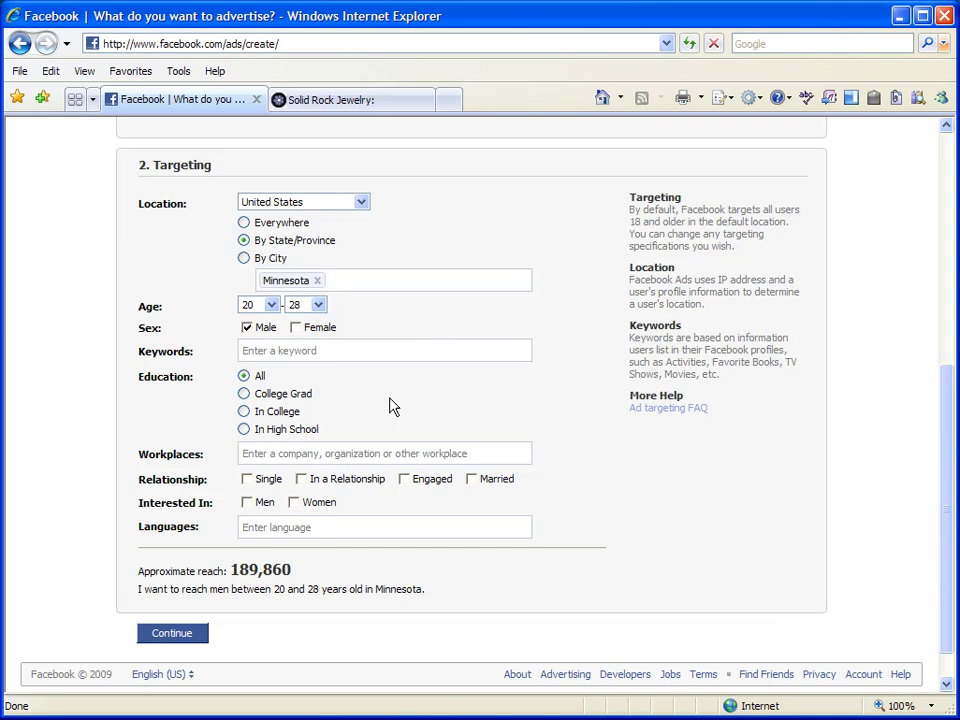
Step: Choose College Grad education and Single relationship status, cutting reach to 10,440
{"action": "left_click", "coordinate": [244, 394]}
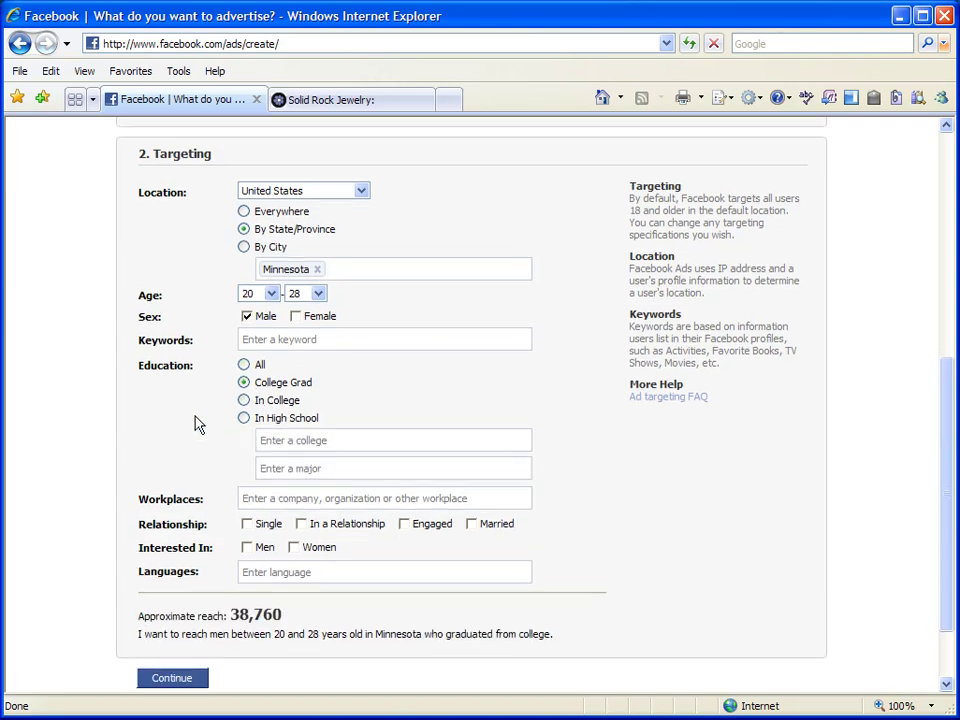
{"action": "scroll", "coordinate": [197, 424], "scroll_direction": "down", "scroll_amount": 2}
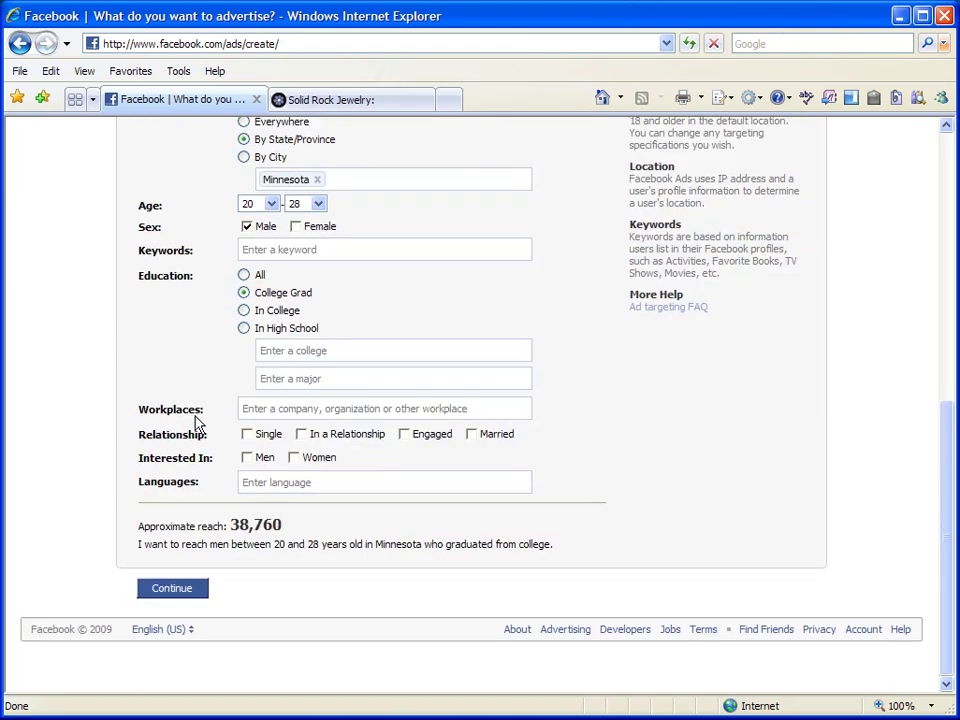
{"action": "left_click", "coordinate": [247, 436]}
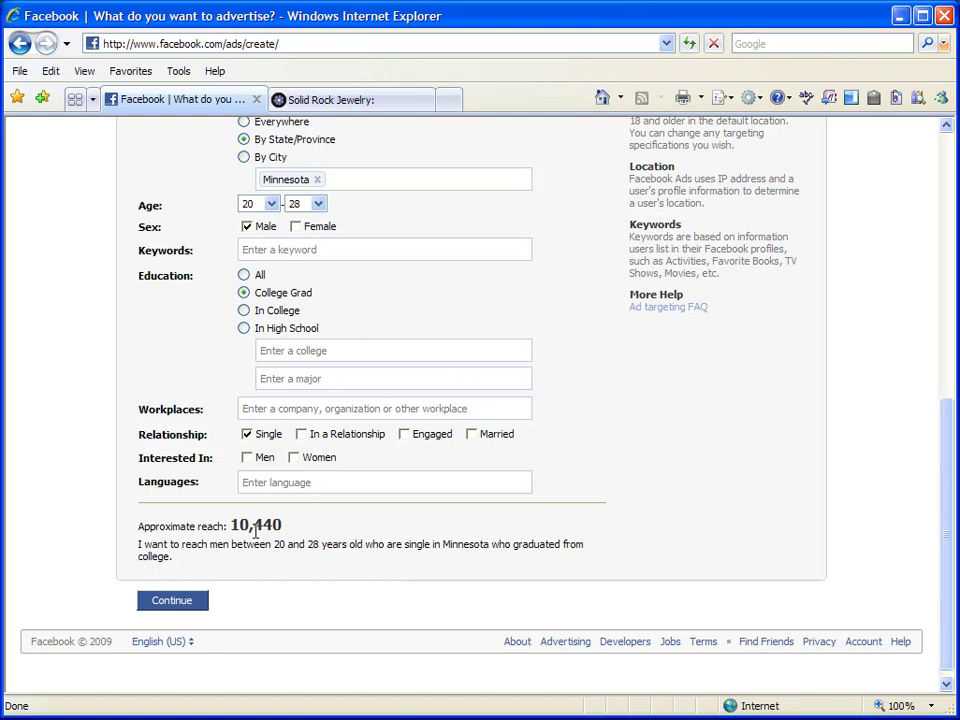
{"action": "scroll", "coordinate": [306, 525], "scroll_direction": "up", "scroll_amount": 1}
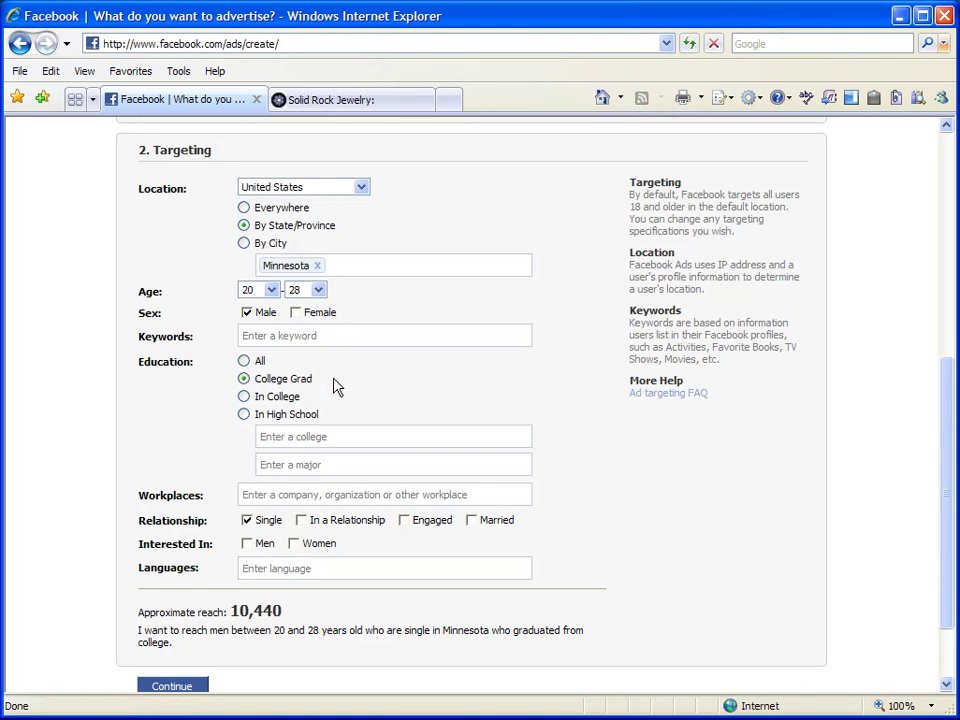
{"action": "scroll", "coordinate": [332, 380], "scroll_direction": "down", "scroll_amount": 3}
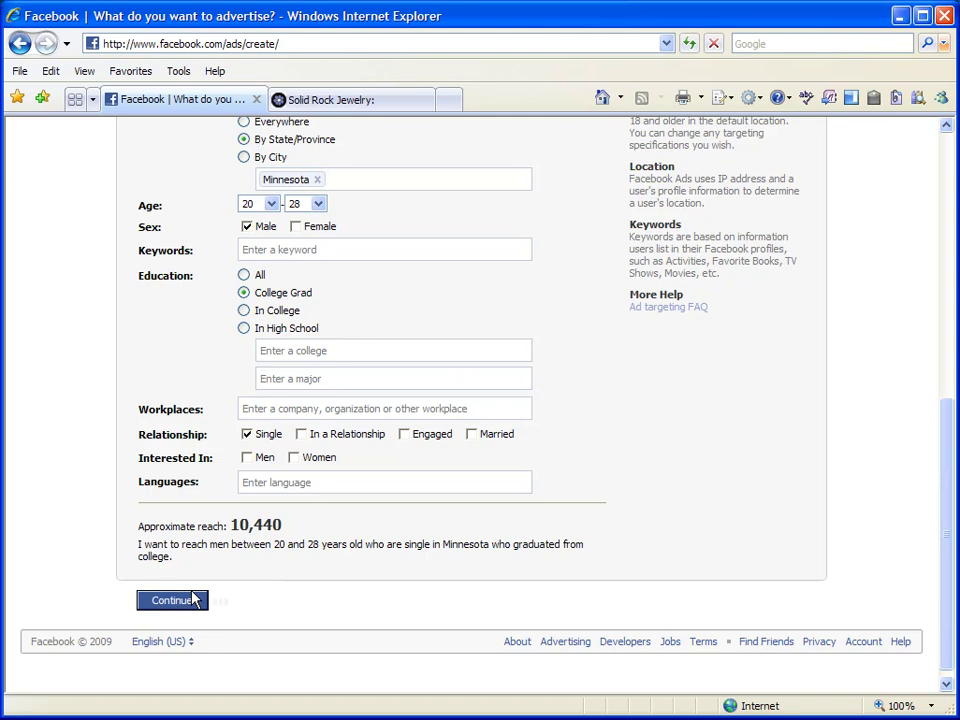
{"action": "left_click", "coordinate": [193, 599]}
Step: Name the campaign 'diamond ring'
{"action": "scroll", "coordinate": [294, 563], "scroll_direction": "down", "scroll_amount": 2}
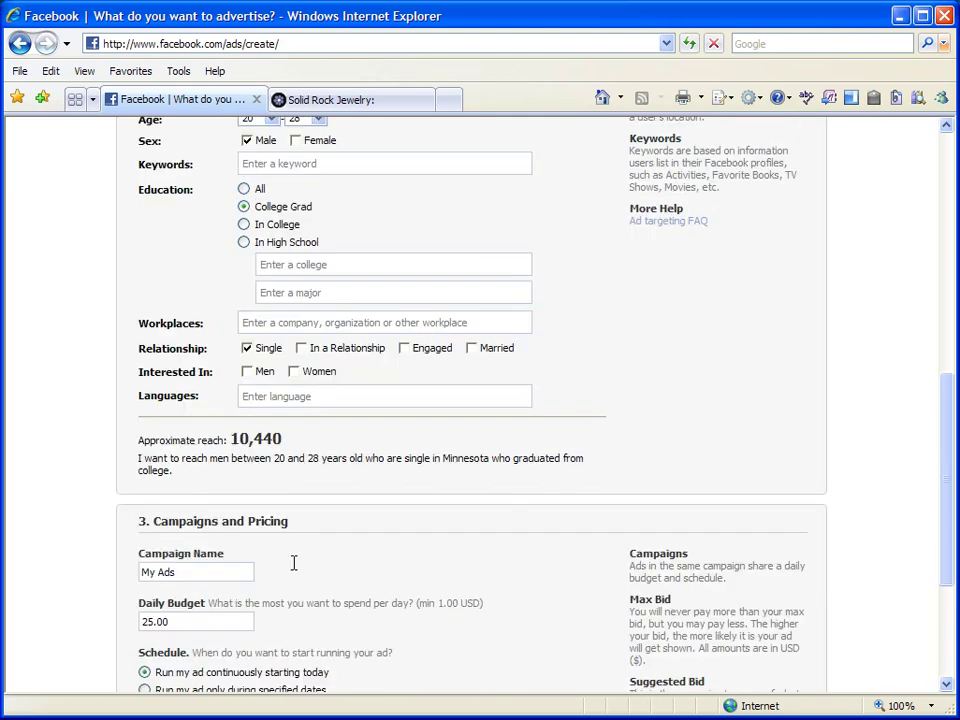
{"action": "scroll", "coordinate": [294, 563], "scroll_direction": "down", "scroll_amount": 2}
{"action": "scroll", "coordinate": [294, 563], "scroll_direction": "down", "scroll_amount": 1}
{"action": "scroll", "coordinate": [294, 563], "scroll_direction": "down", "scroll_amount": 1}
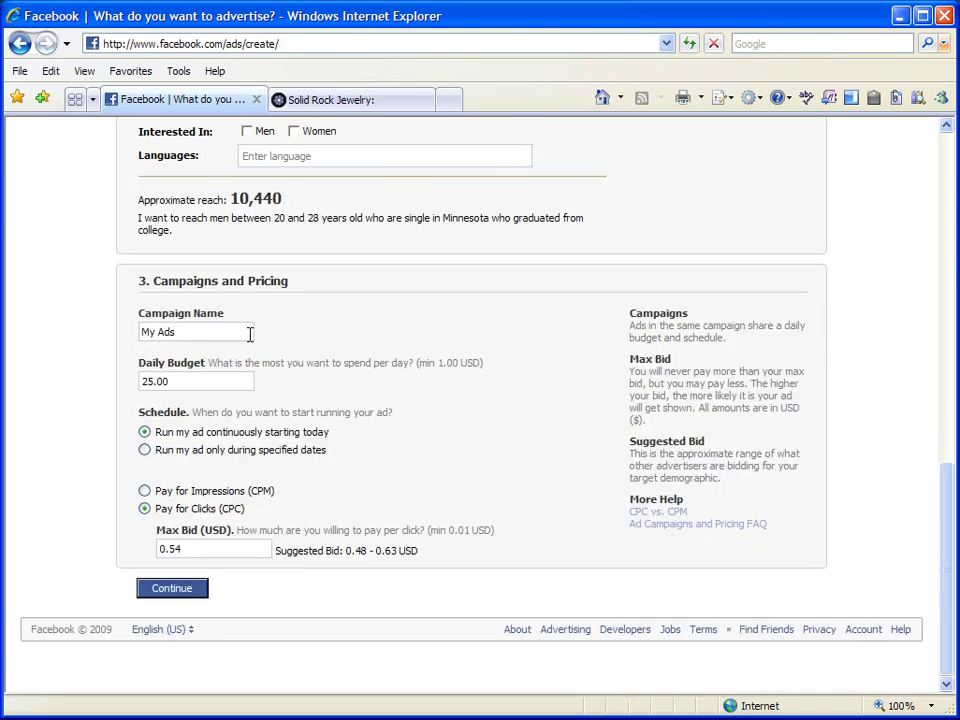
{"action": "left_click_drag", "start_coordinate": [204, 333], "coordinate": [44, 334]}
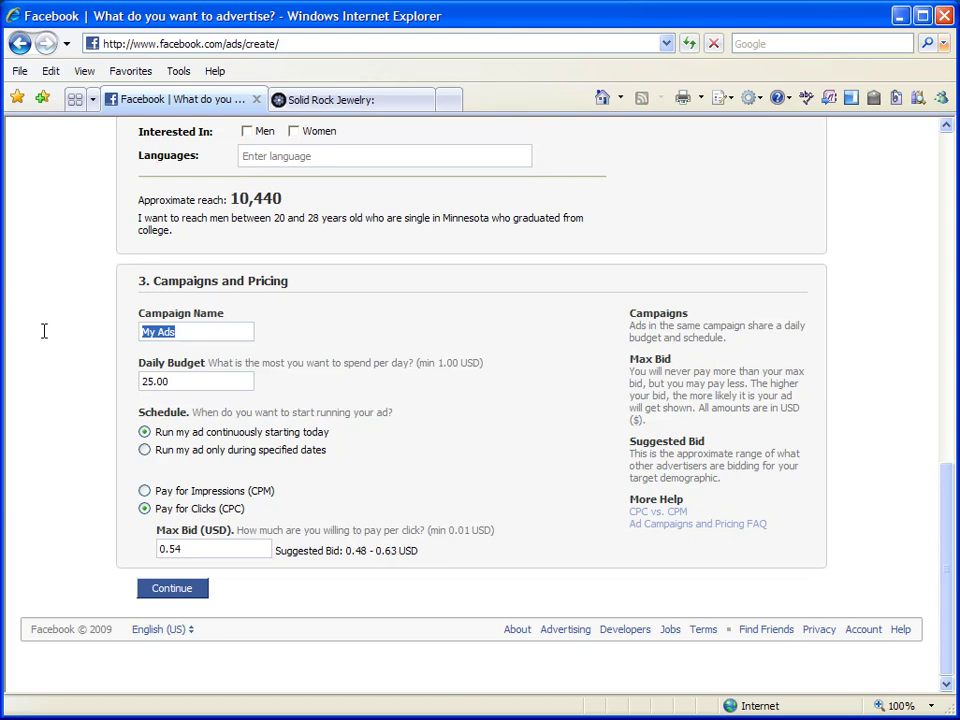
{"action": "type", "text": "dimond"}
{"action": "key", "text": "BackSpace"}
{"action": "key", "text": "BackSpace"}
{"action": "key", "text": "BackSpace"}
{"action": "key", "text": "BackSpace"}
{"action": "type", "text": "amon"}
{"action": "type", "text": "d ring"}
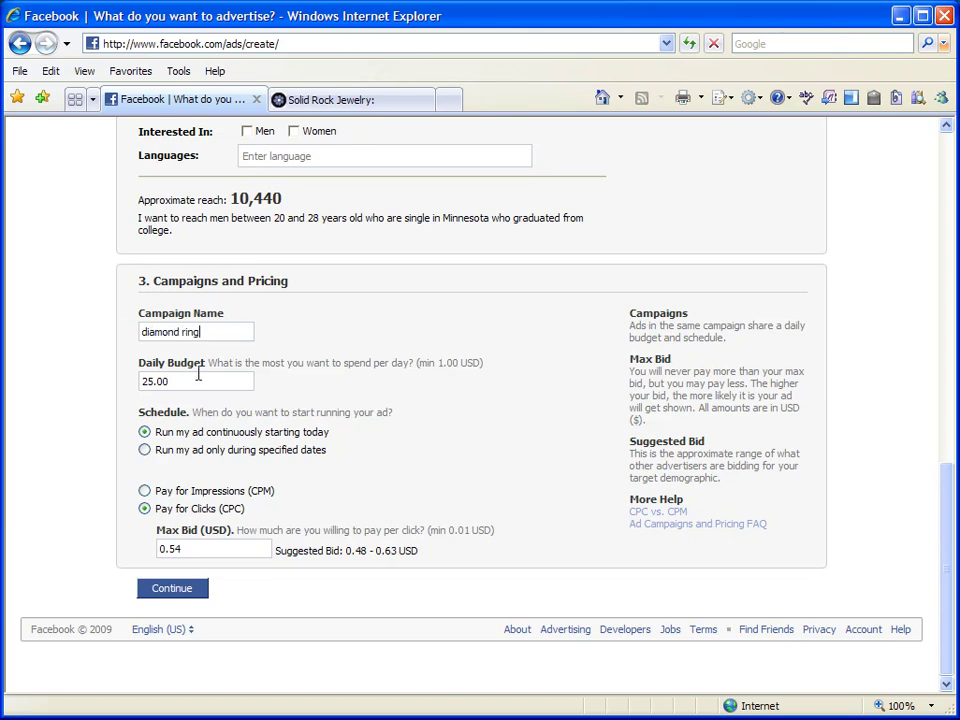
Step: Change the daily budget from 25.00 to 10.00
{"action": "left_click", "coordinate": [194, 379]}
{"action": "key", "text": "BackSpace"}
{"action": "key", "text": "BackSpace"}
{"action": "key", "text": "BackSpace"}
{"action": "key", "text": "BackSpace"}
{"action": "key", "text": "BackSpace"}
{"action": "type", "text": "10."}
{"action": "type", "text": "00"}
Step: Run the ad only on specified dates, start day 14 and end day 31, March 2009
{"action": "left_click", "coordinate": [145, 451]}
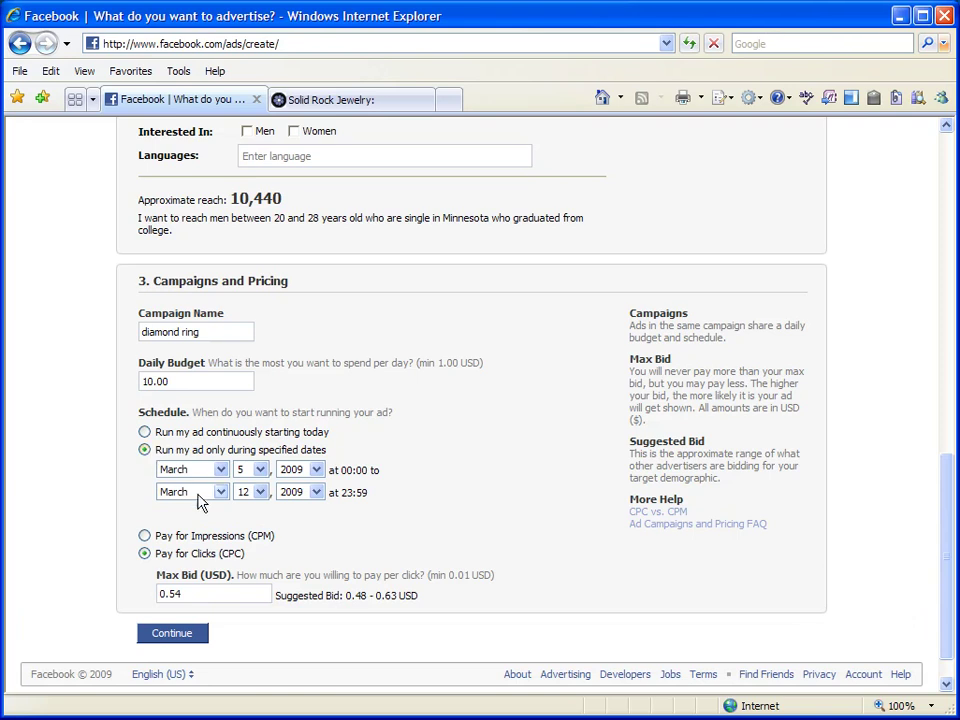
{"action": "left_click", "coordinate": [258, 471]}
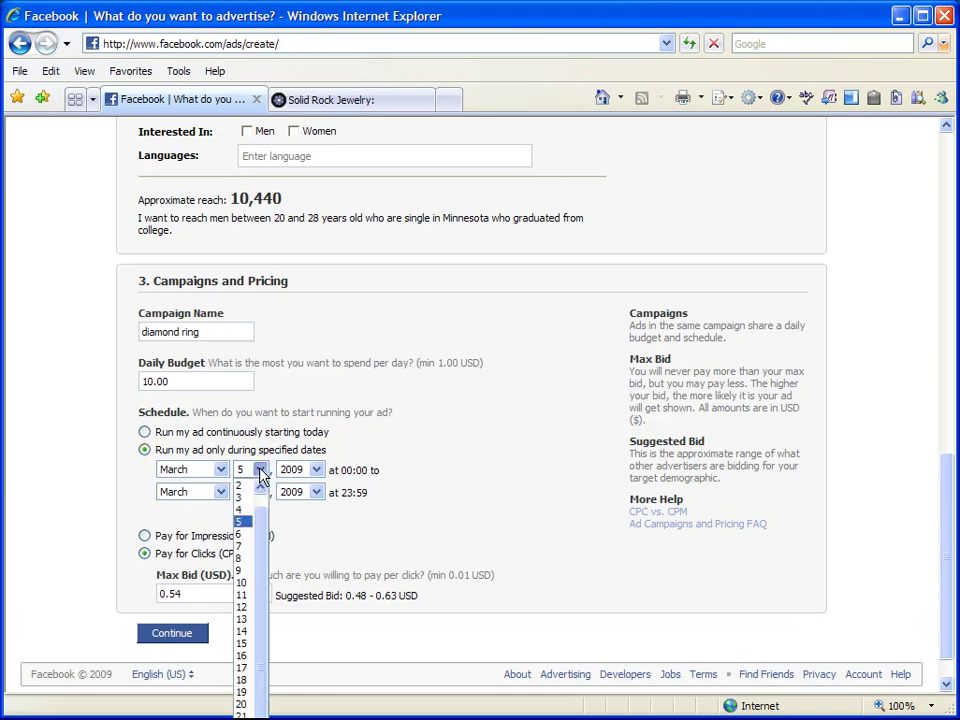
{"action": "left_click", "coordinate": [250, 630]}
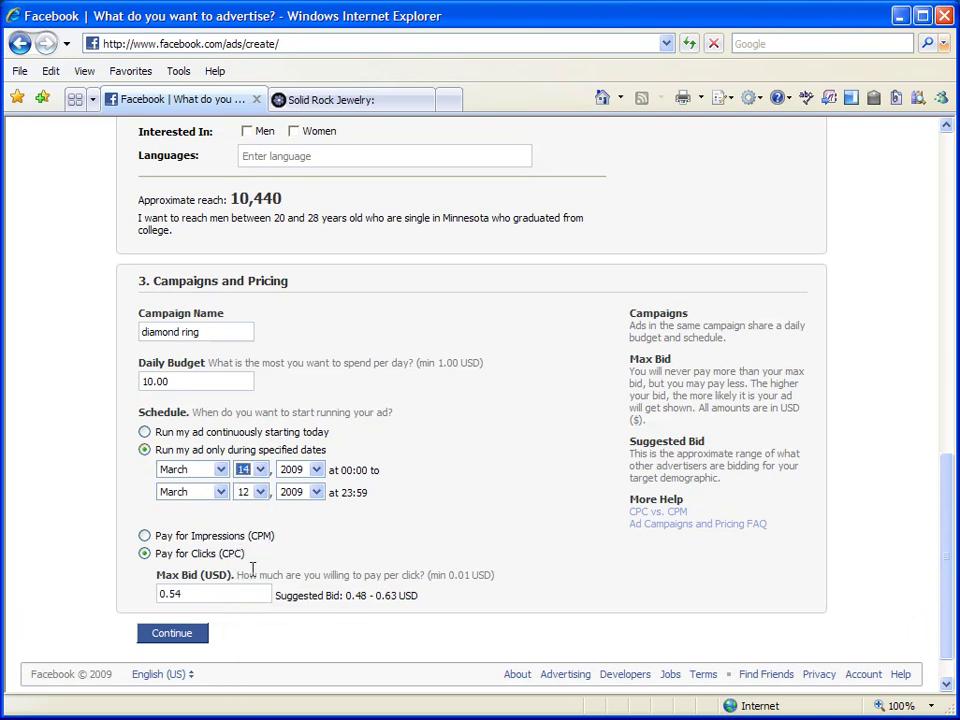
{"action": "left_click", "coordinate": [259, 492]}
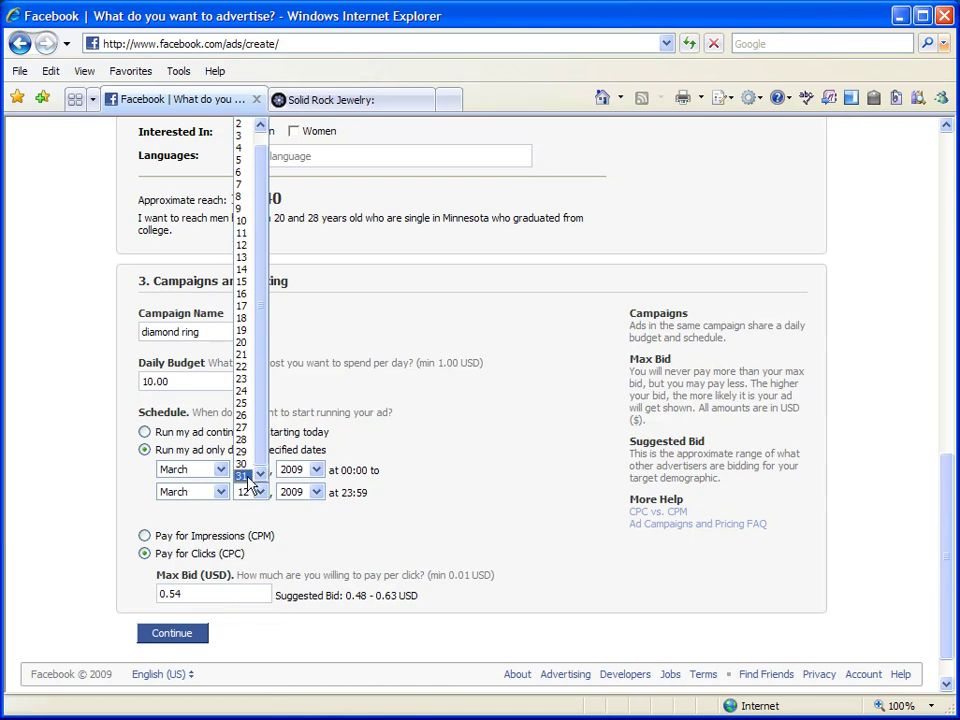
{"action": "left_click", "coordinate": [244, 476]}
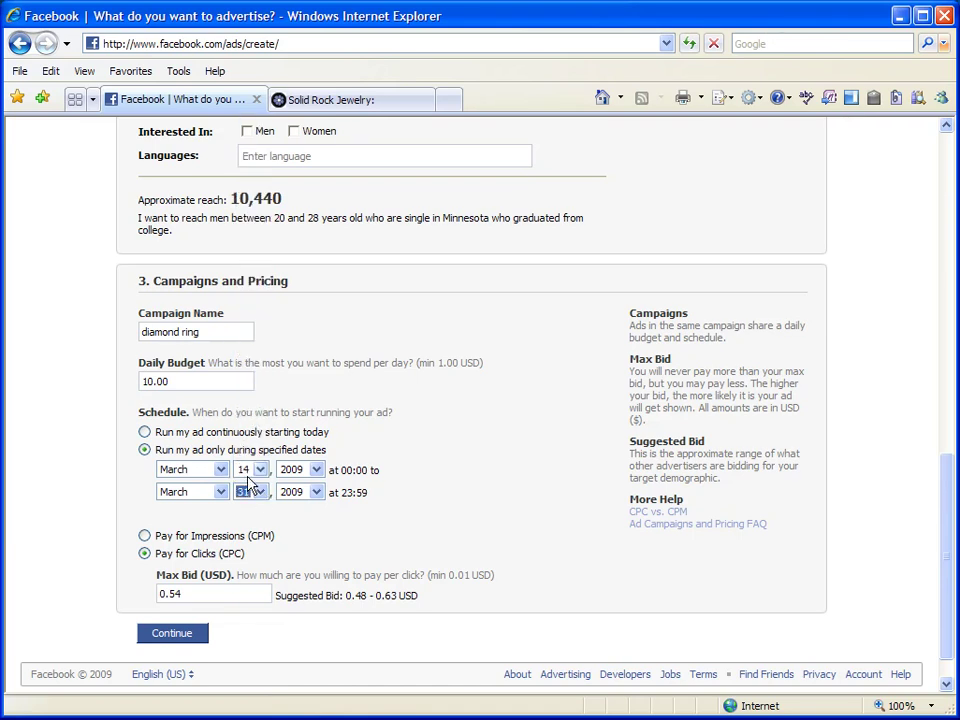
{"action": "left_click", "coordinate": [330, 531]}
{"action": "scroll", "coordinate": [331, 531], "scroll_direction": "down", "scroll_amount": 1}
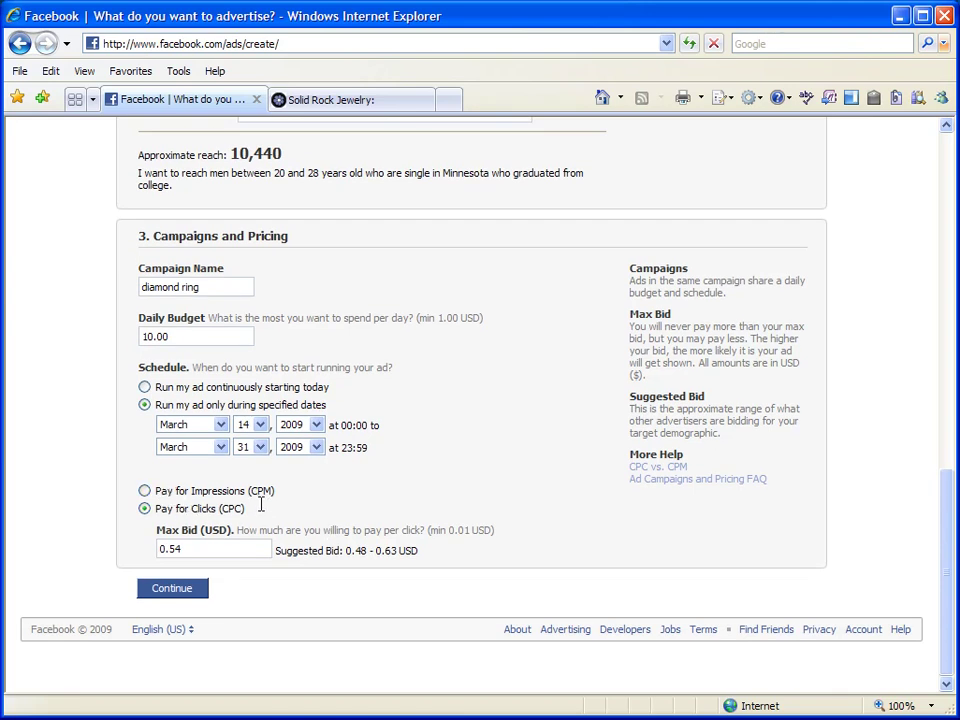
Step: Try CPM bidding, revert to pay-per-click at 0.54, and submit the campaign settings
{"action": "left_click", "coordinate": [145, 490]}
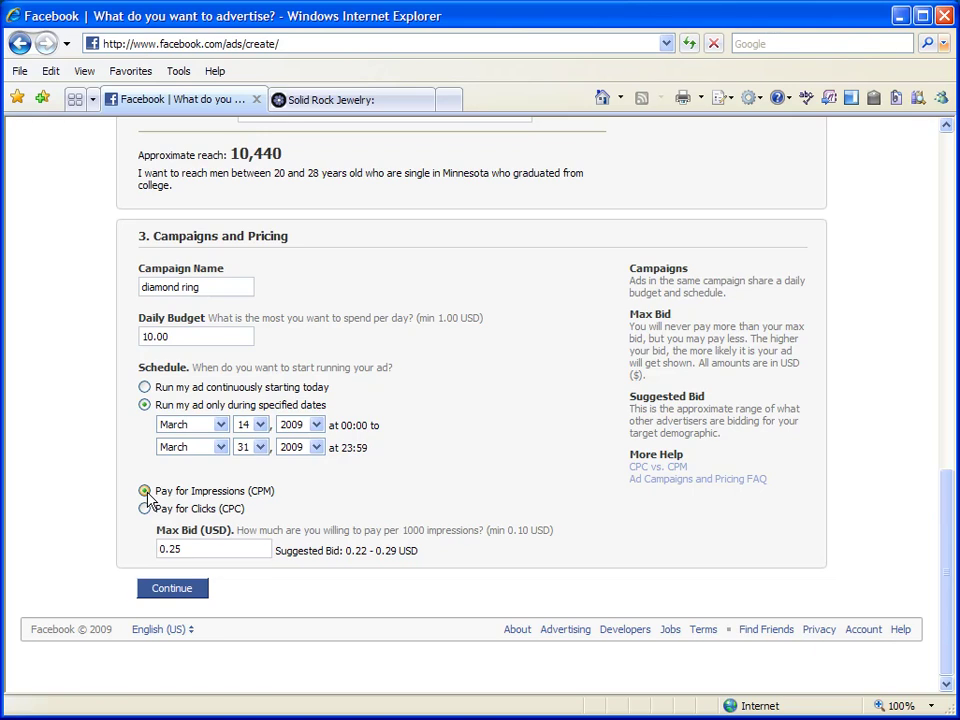
{"action": "double_click", "coordinate": [178, 551]}
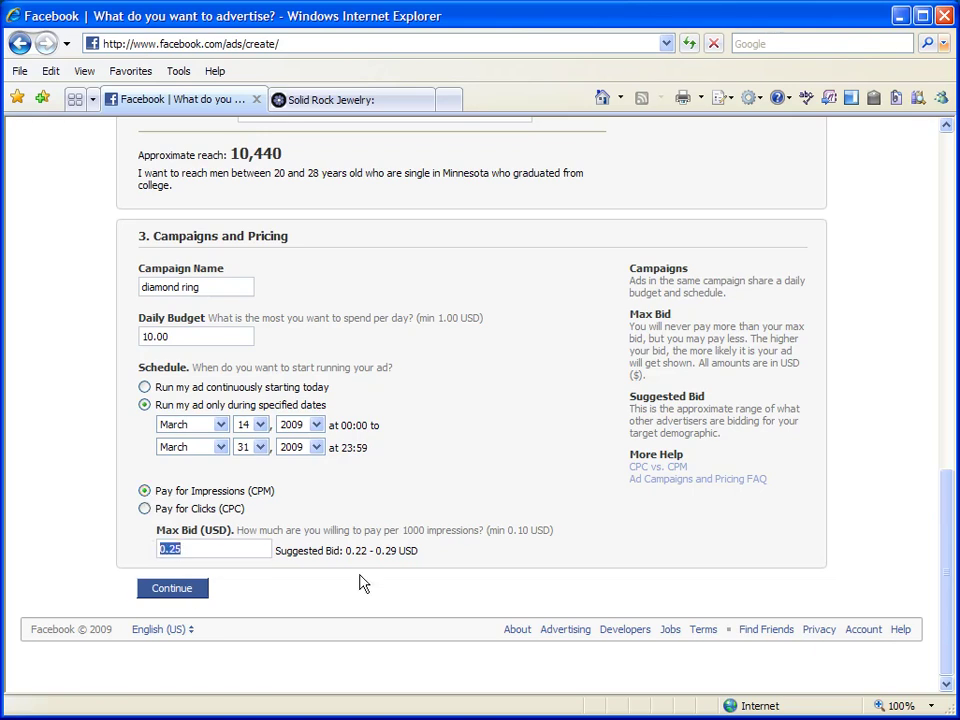
{"action": "left_click", "coordinate": [255, 546]}
{"action": "left_click", "coordinate": [145, 509]}
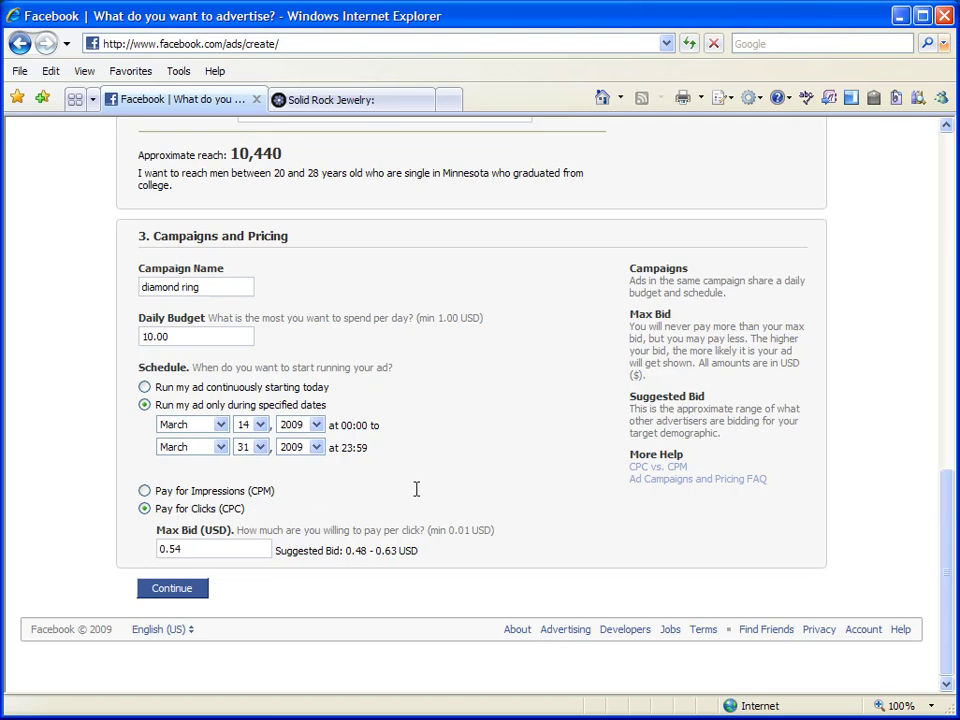
{"action": "left_click", "coordinate": [174, 592]}
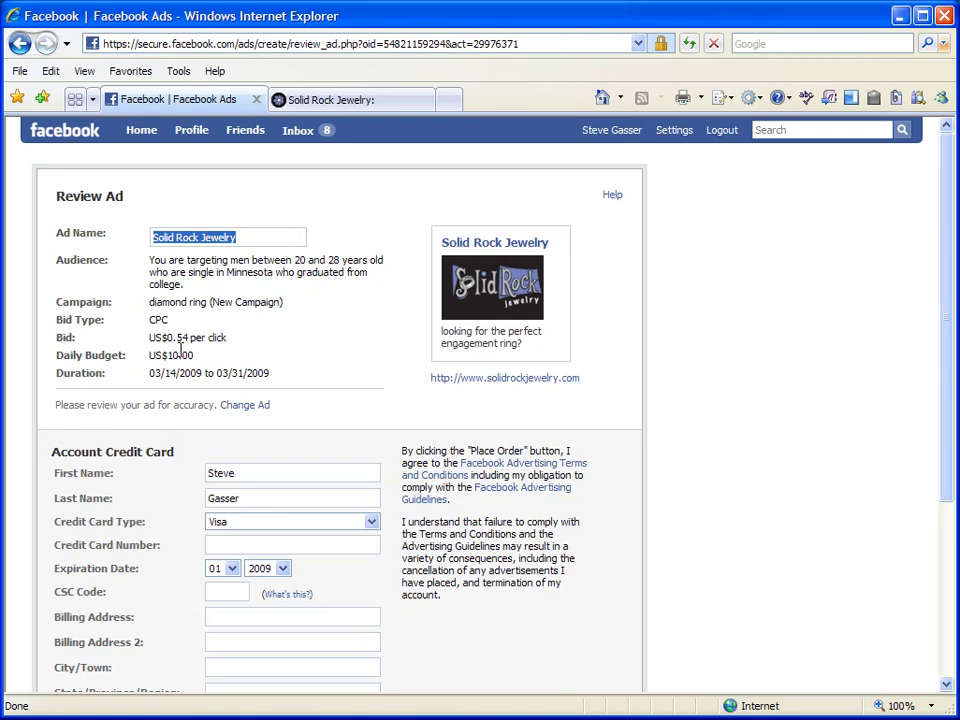
Step: Highlight the $0.54 CPC bid and 03/31/2009 end date in the Review Ad summary
{"action": "mouse_move", "coordinate": [173, 337]}
{"action": "left_mouse_down"}
{"action": "mouse_move", "coordinate": [224, 348]}
{"action": "mouse_move", "coordinate": [149, 355]}
{"action": "left_mouse_up"}
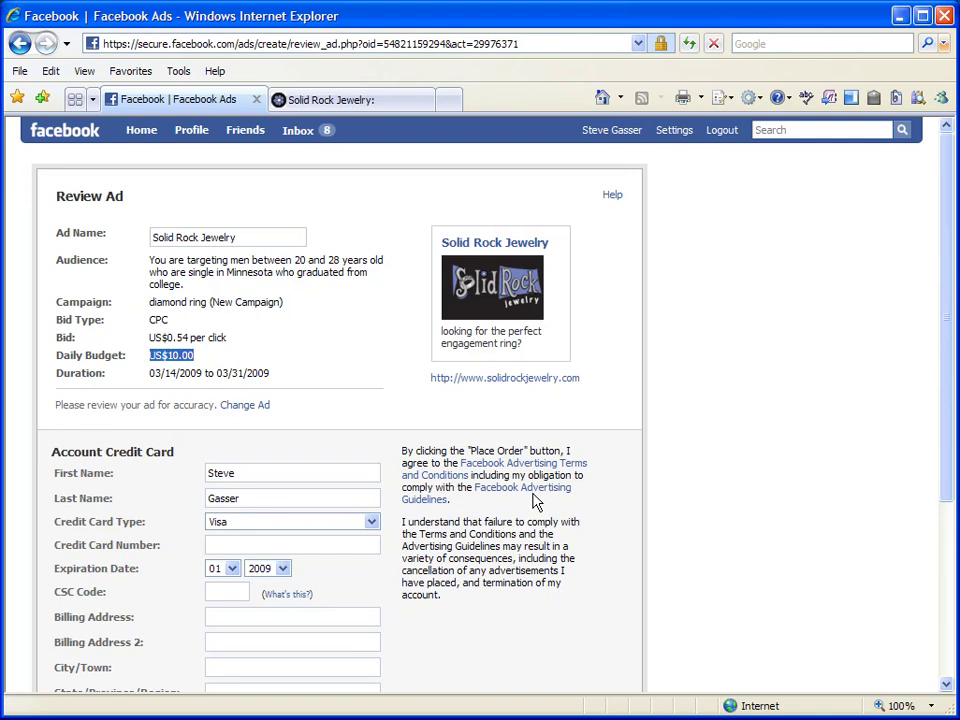
{"action": "left_click_drag", "start_coordinate": [230, 373], "coordinate": [262, 378]}
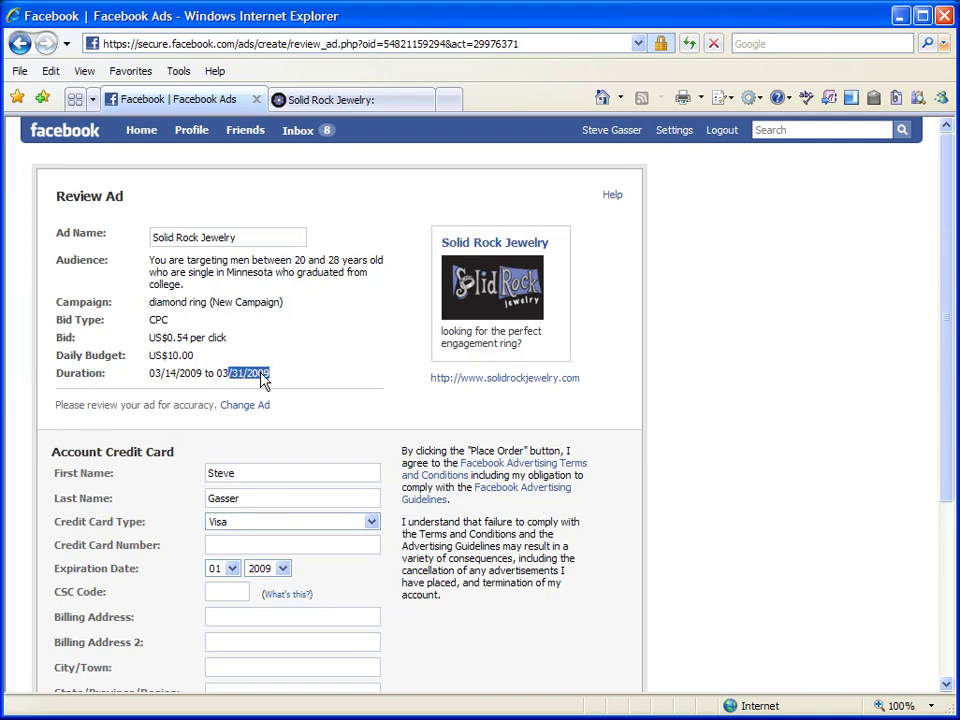